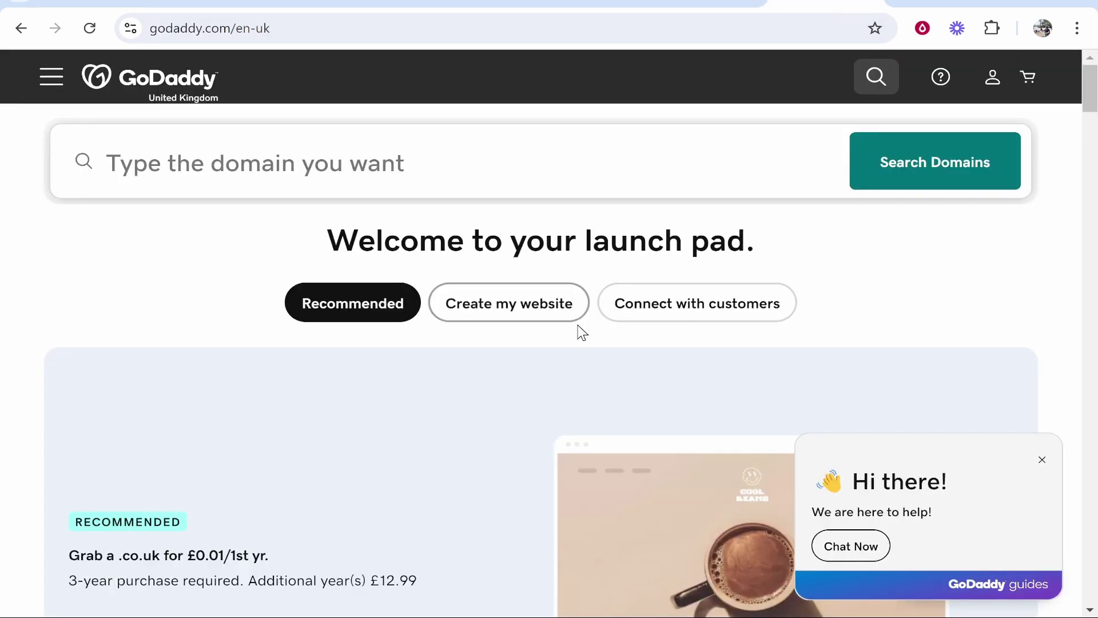
# - Log in to InfinityFree and review the Hosting Accounts list showing 2 / 3 active accounts
pyautogui.hotkey('ctrl', 'shift', 'Tab')
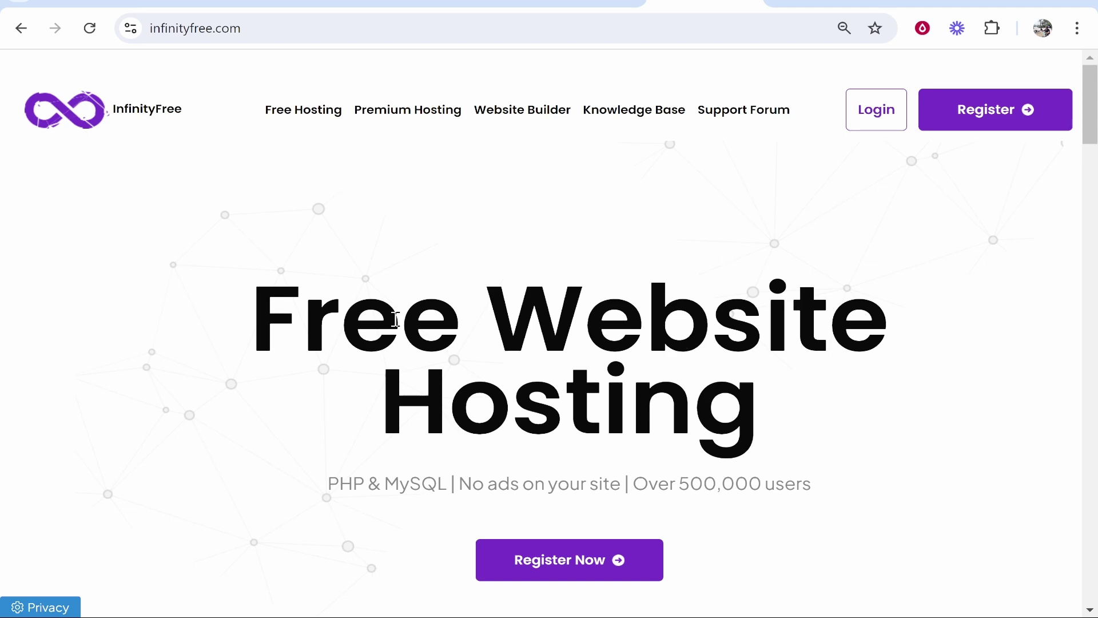
pyautogui.click(861, 117)
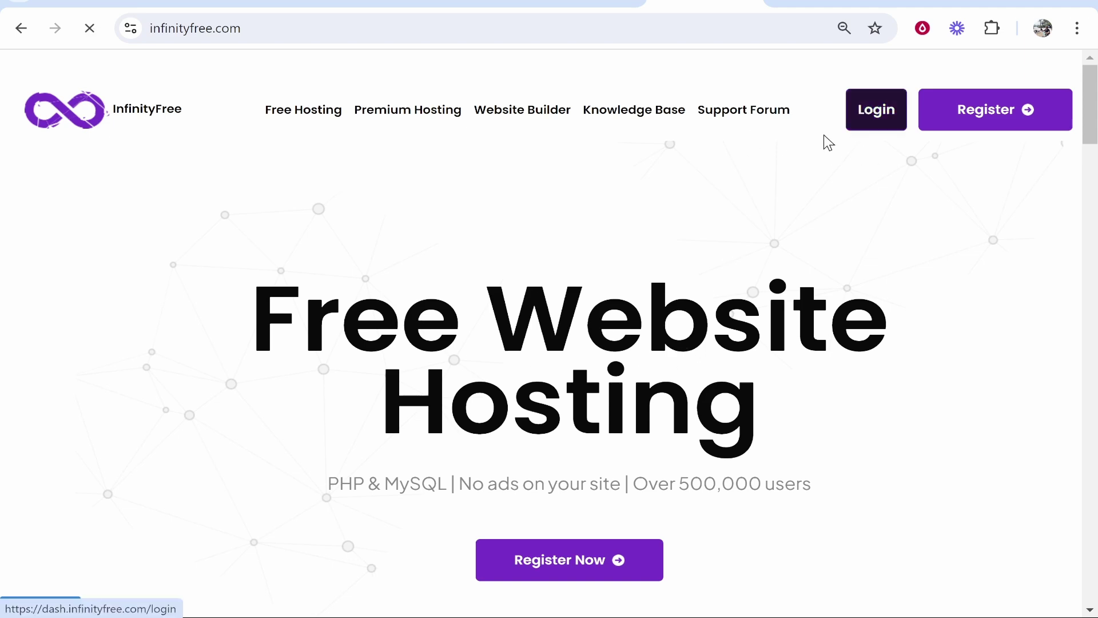
pyautogui.moveTo(225, 242); pyautogui.dragTo(73, 191)
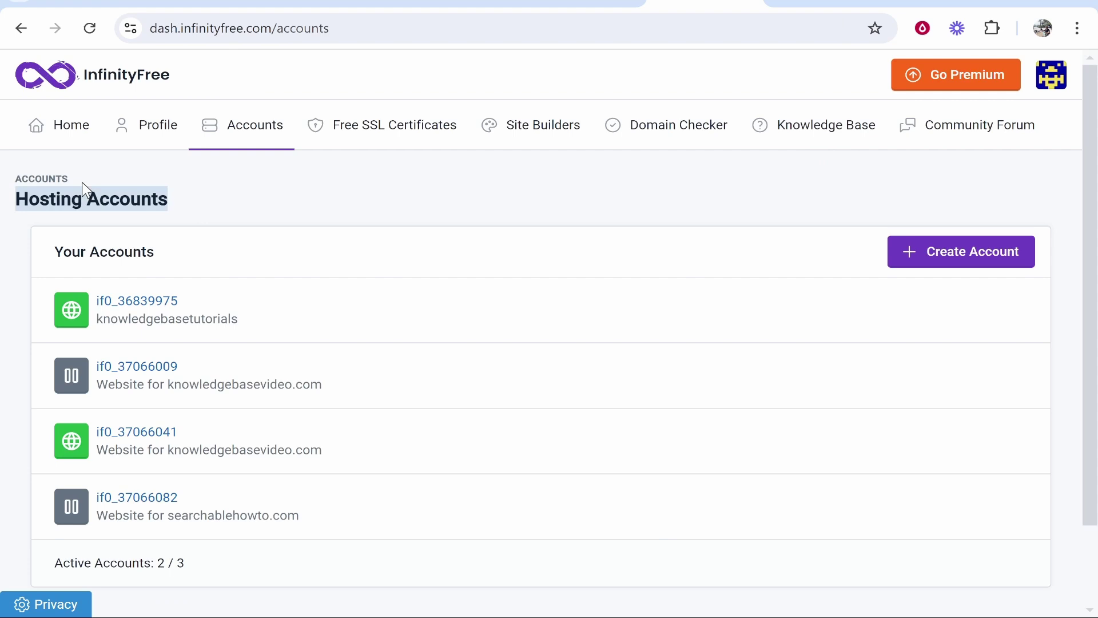
pyautogui.click(66, 222)
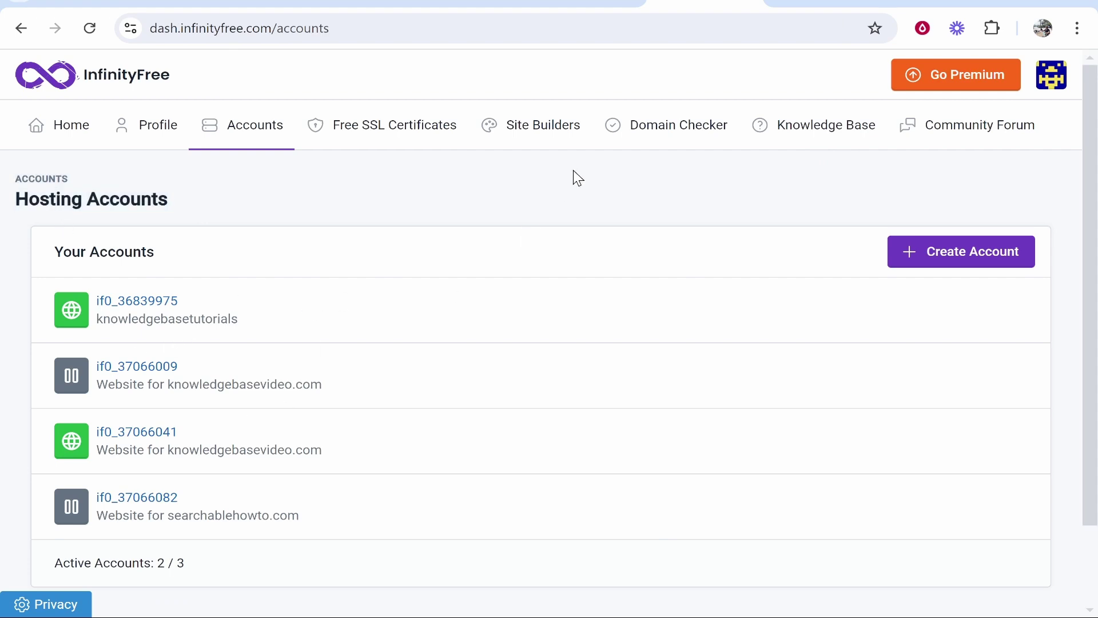
pyautogui.scroll(-3, 614, 243)
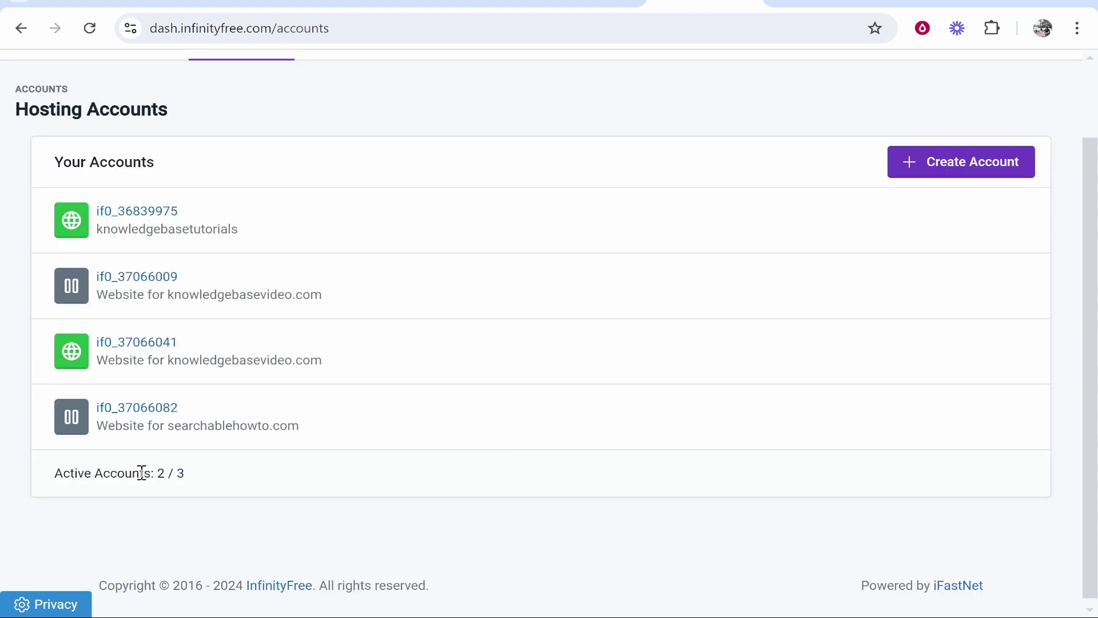
pyautogui.moveTo(185, 476); pyautogui.dragTo(154, 473)
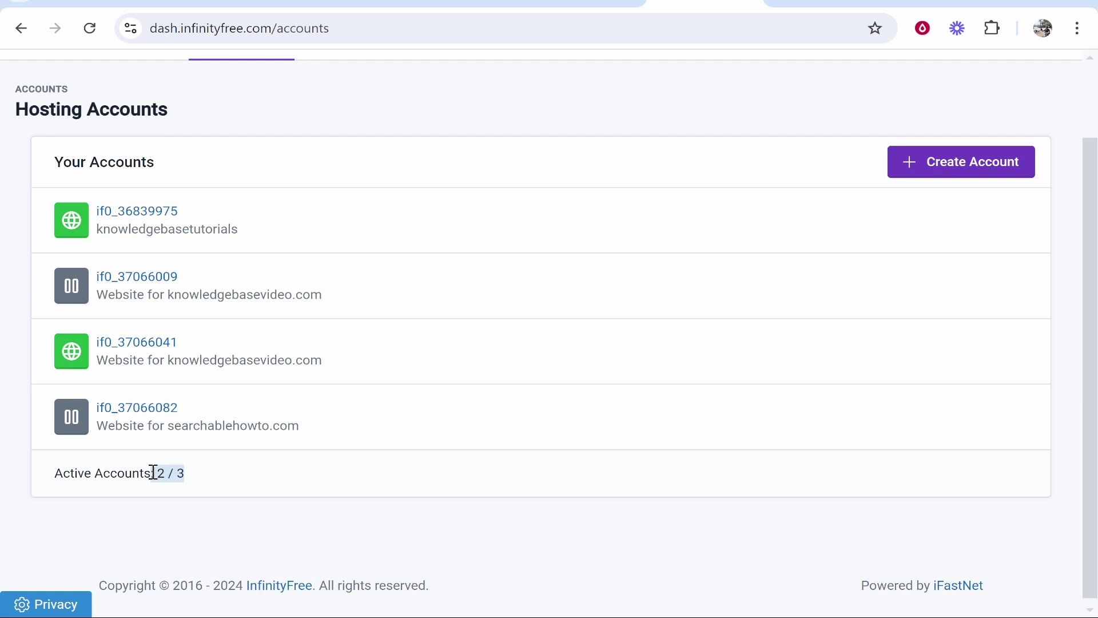
pyautogui.click(743, 470)
pyautogui.scroll(3, 995, 276)
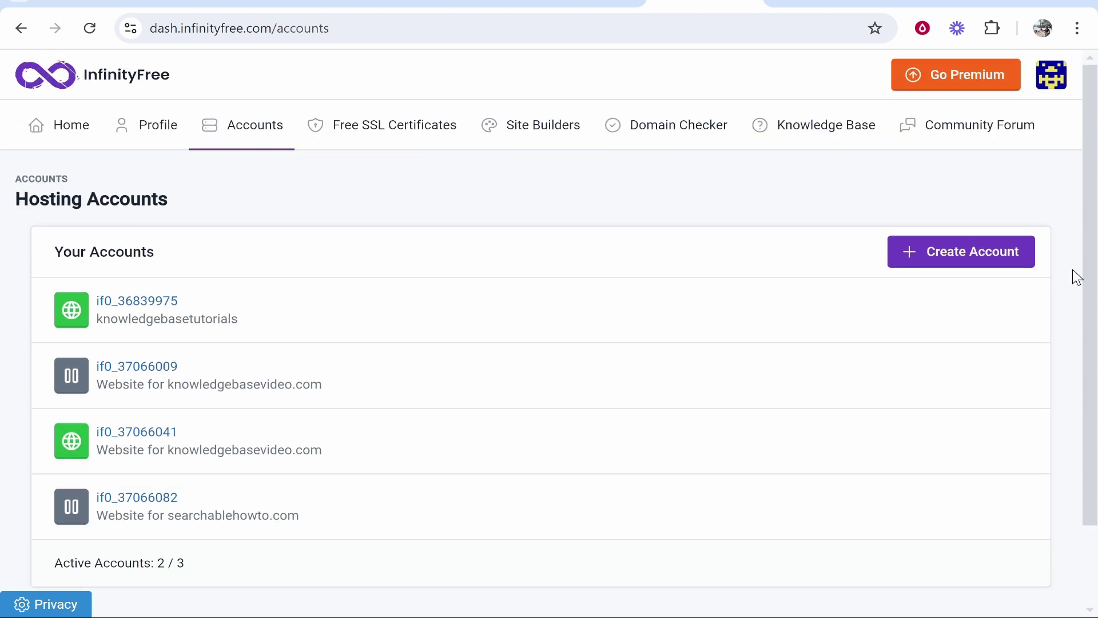
# - Start a new account on the free $0 plan and choose Custom Domain as the domain type
pyautogui.click(1008, 259)
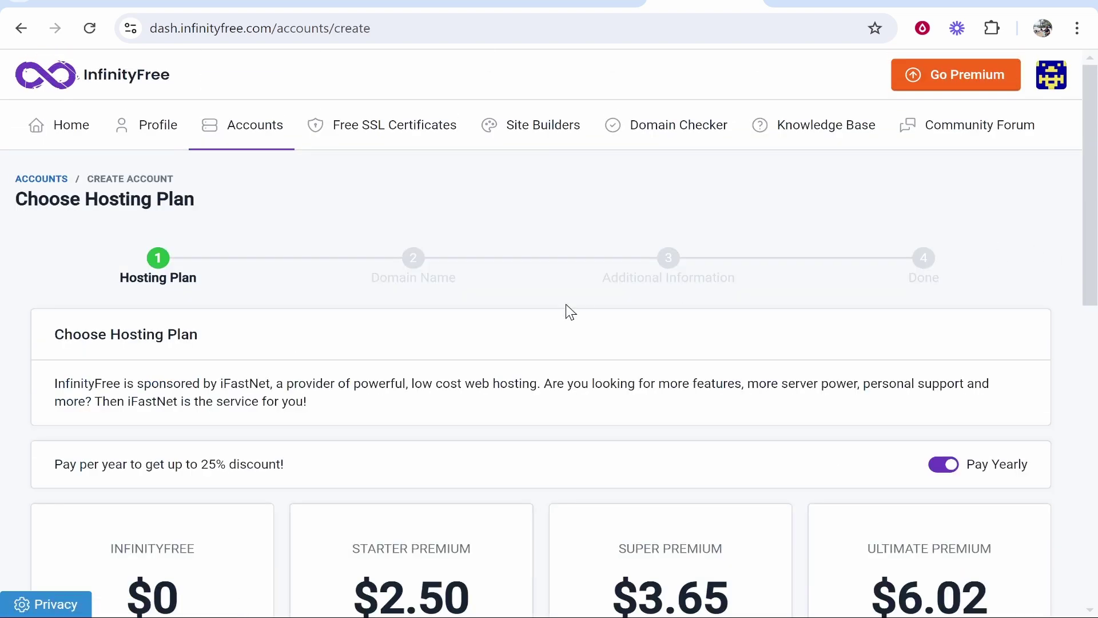
pyautogui.scroll(-5, 566, 311)
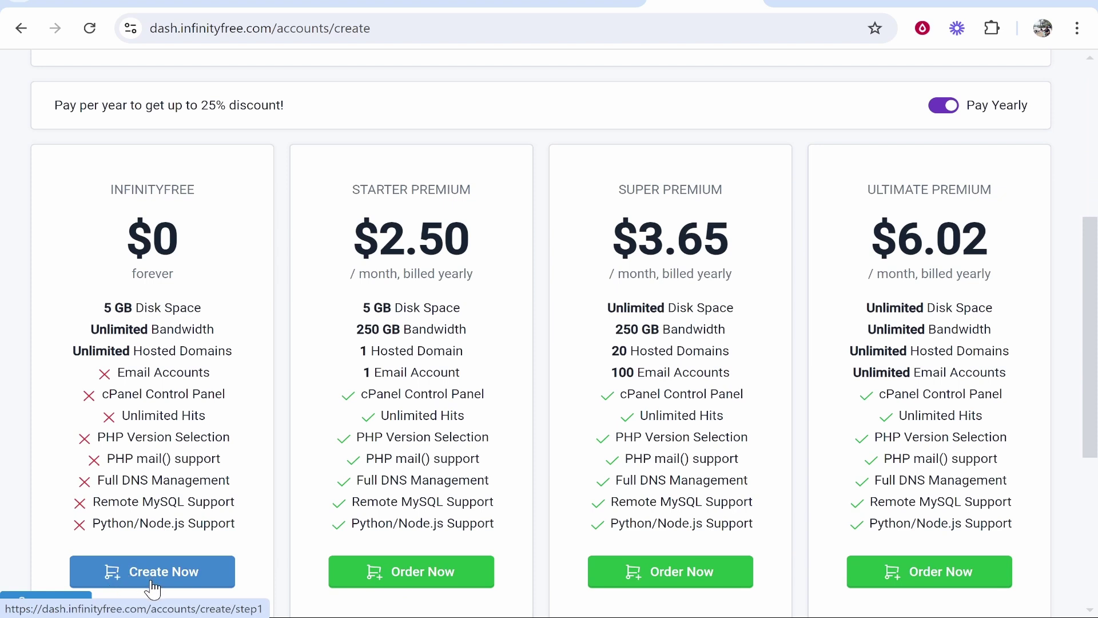
pyautogui.click(148, 584)
pyautogui.scroll(-2, 765, 205)
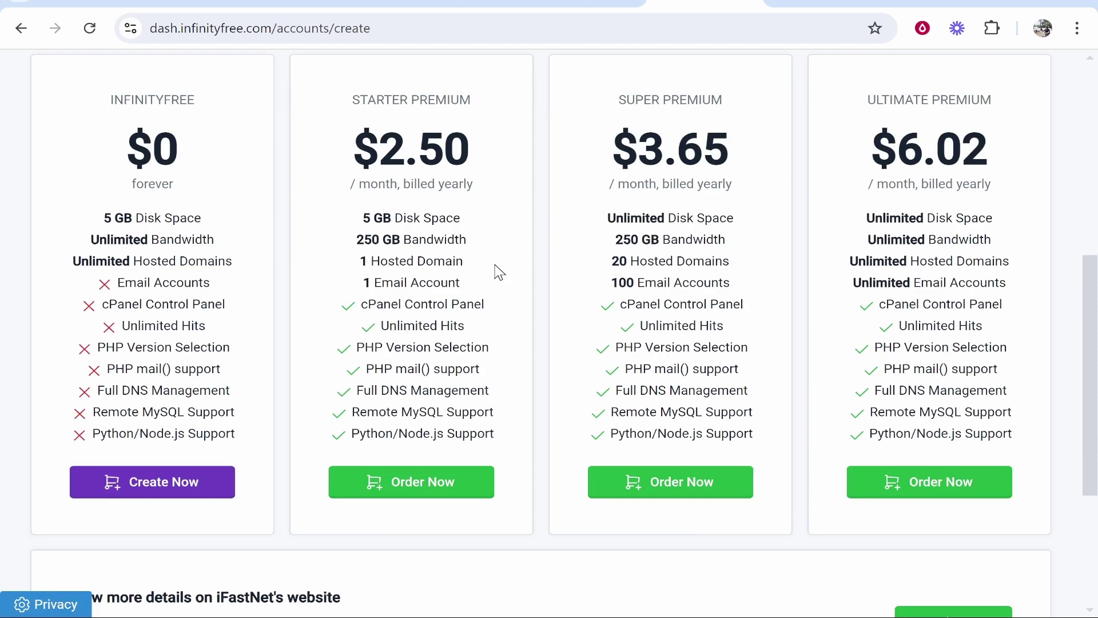
pyautogui.click(137, 483)
pyautogui.scroll(-1, 331, 363)
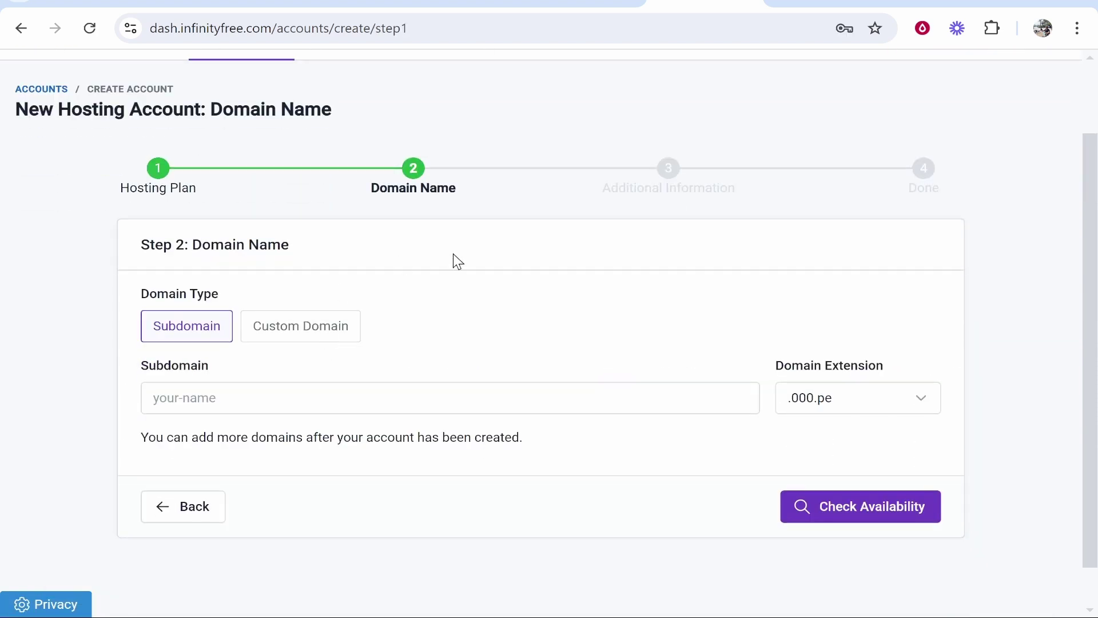
pyautogui.click(317, 328)
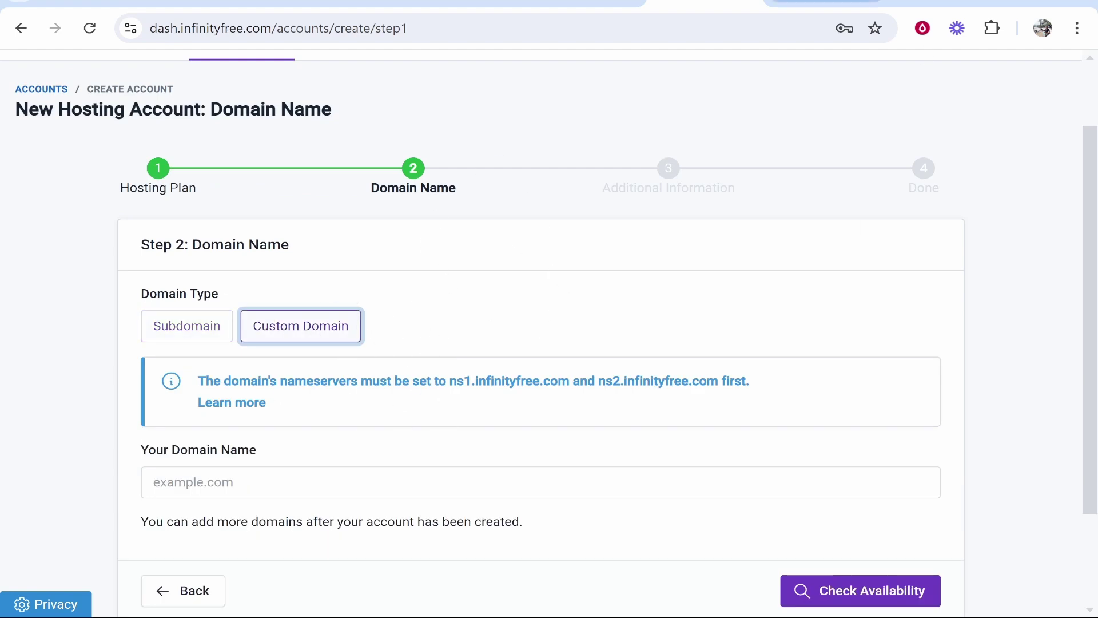
# - Switch to GoDaddy and open My Products from the account menu
pyautogui.click(824, 3)
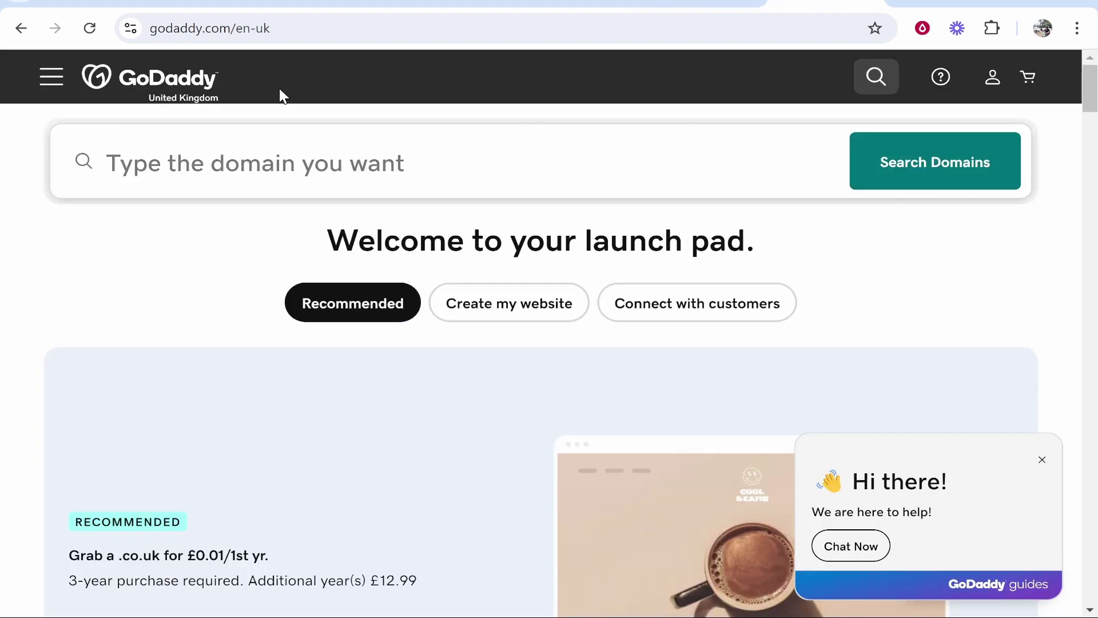
pyautogui.click(992, 86)
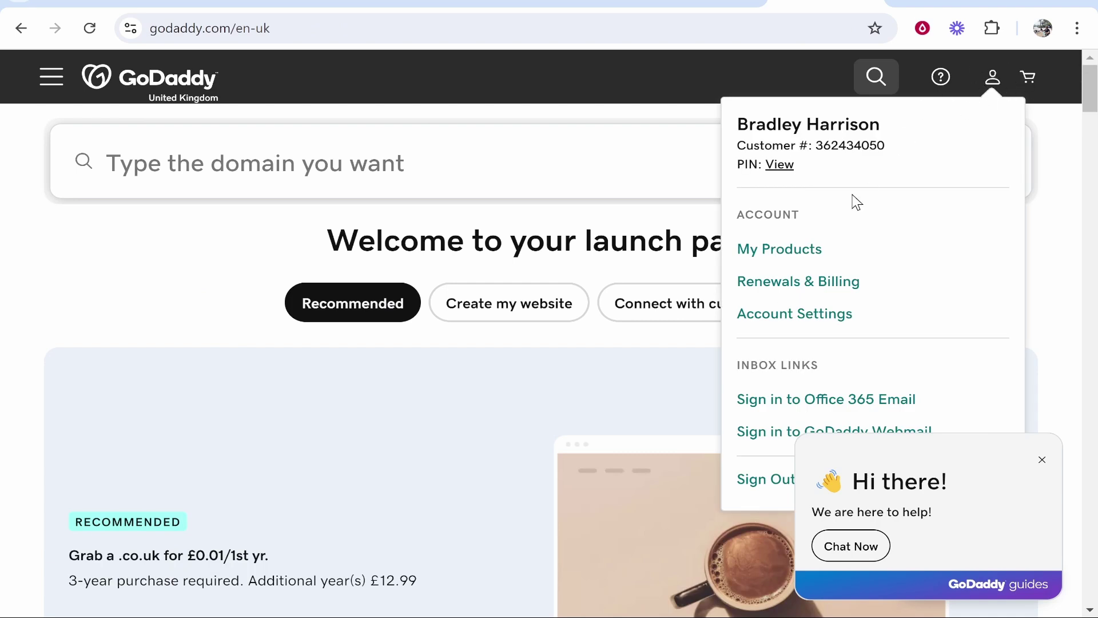
pyautogui.click(788, 260)
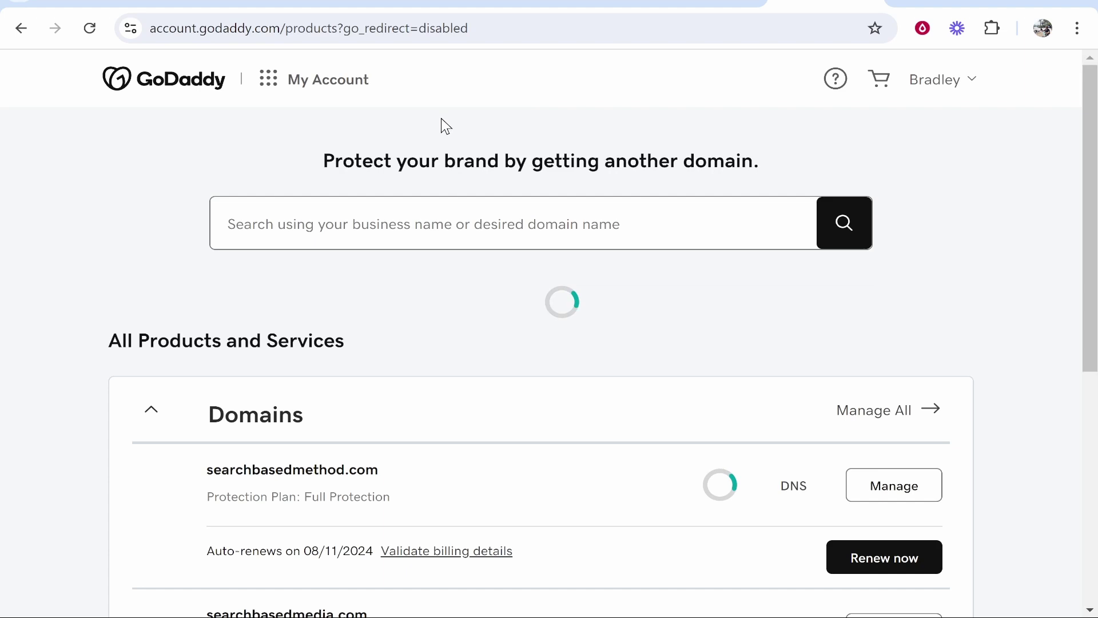
pyautogui.scroll(-2, 357, 123)
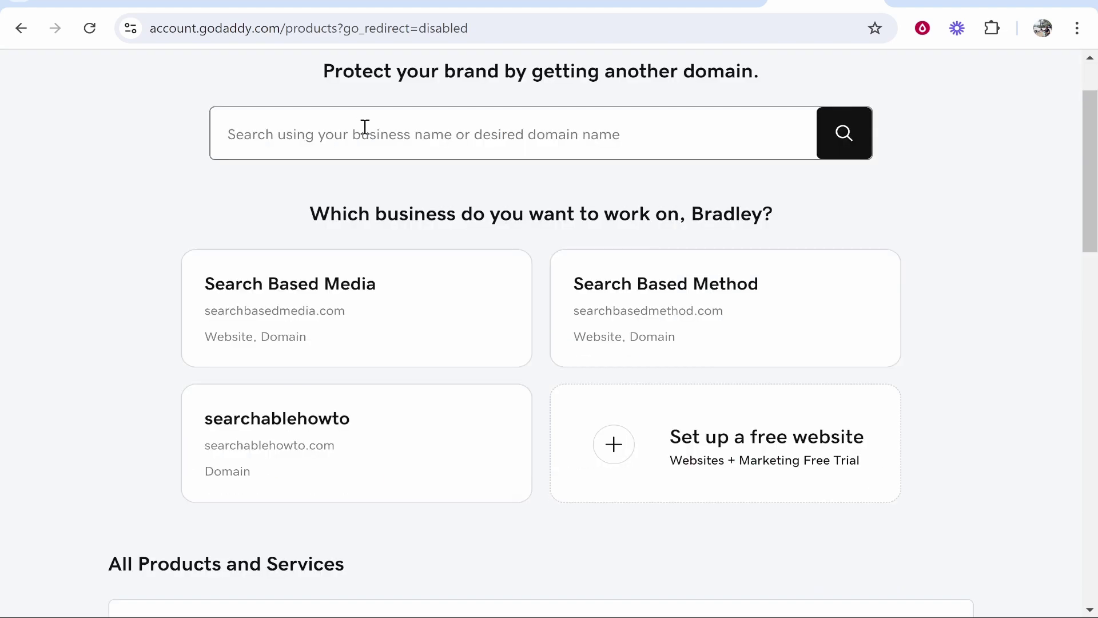
pyautogui.scroll(2, 277, 183)
# - Open the Domains portfolio, dismiss the tour, and select searchablehowto.com on its settings page
pyautogui.click(283, 88)
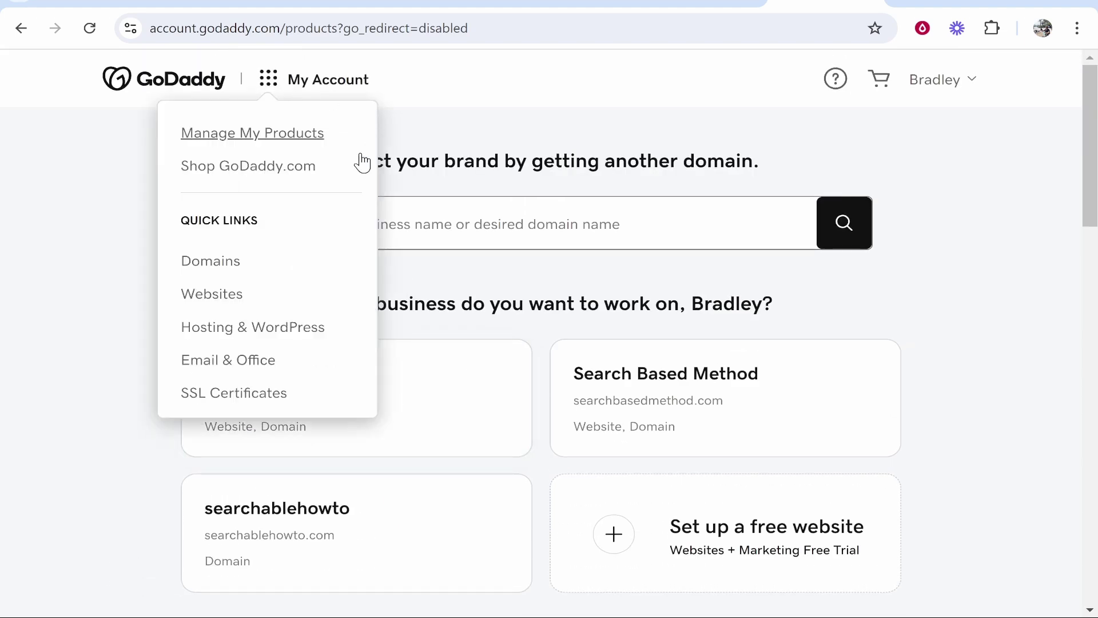
pyautogui.click(231, 276)
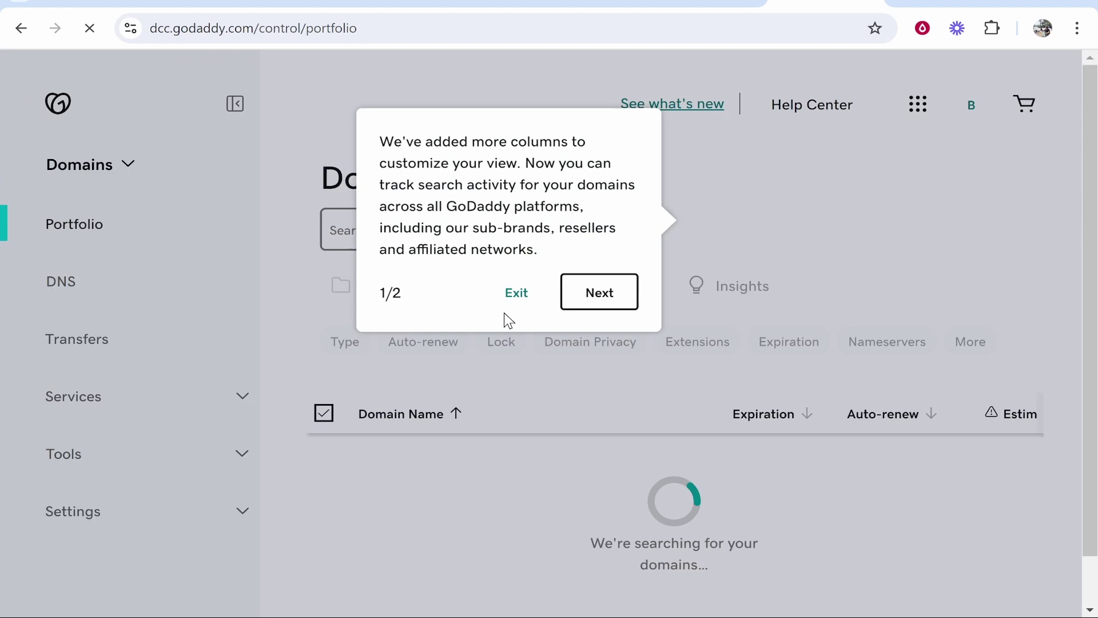
pyautogui.click(424, 365)
pyautogui.click(568, 332)
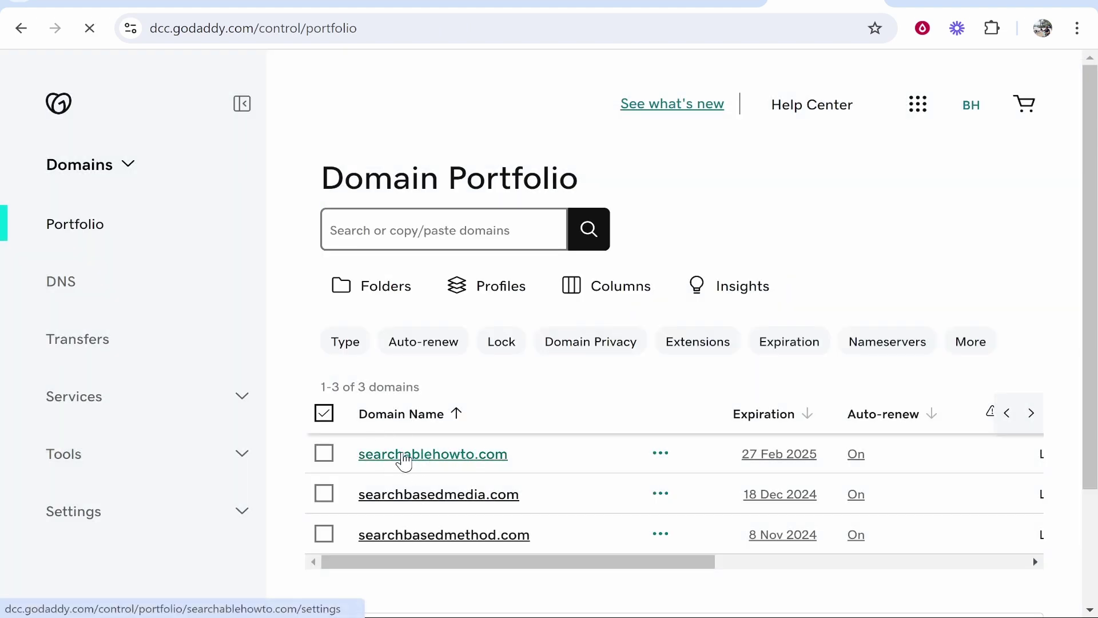
pyautogui.click(425, 458)
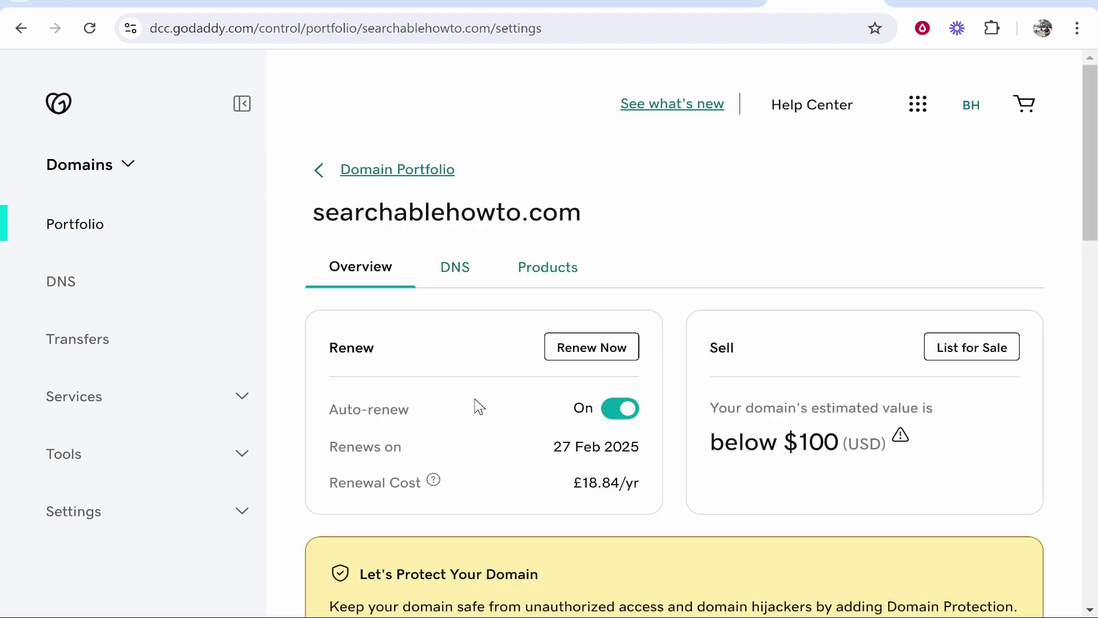
pyautogui.moveTo(583, 213); pyautogui.dragTo(314, 214)
# - Copy searchablehowto.com from GoDaddy into InfinityFree's Your Domain Name field
pyautogui.rightClick(346, 217)
pyautogui.click(383, 235)
pyautogui.hotkey('ctrl', 'shift', 'Tab')
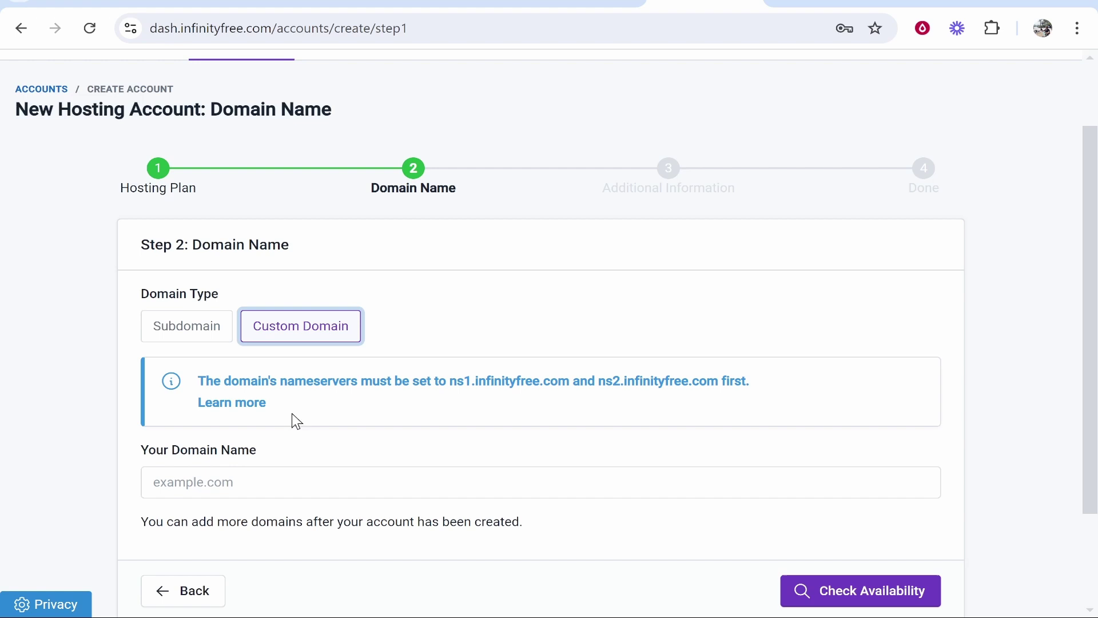
pyautogui.rightClick(302, 476)
pyautogui.click(385, 211)
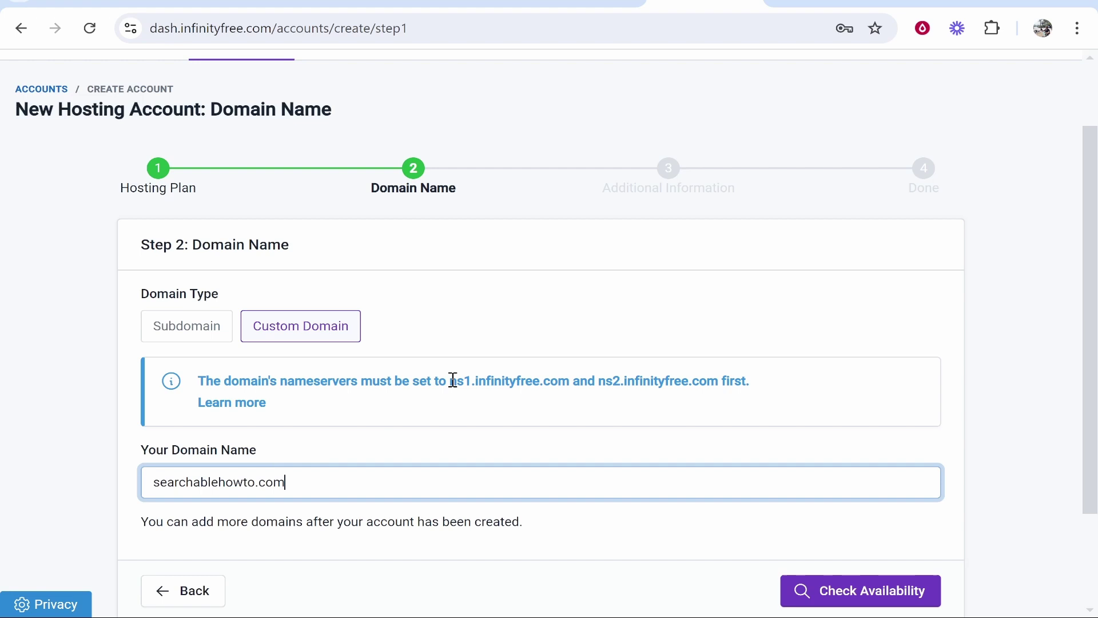
# - Copy the nameserver ns1.infinityfree.com from InfinityFree's notice back to GoDaddy
pyautogui.moveTo(451, 381); pyautogui.dragTo(572, 382)
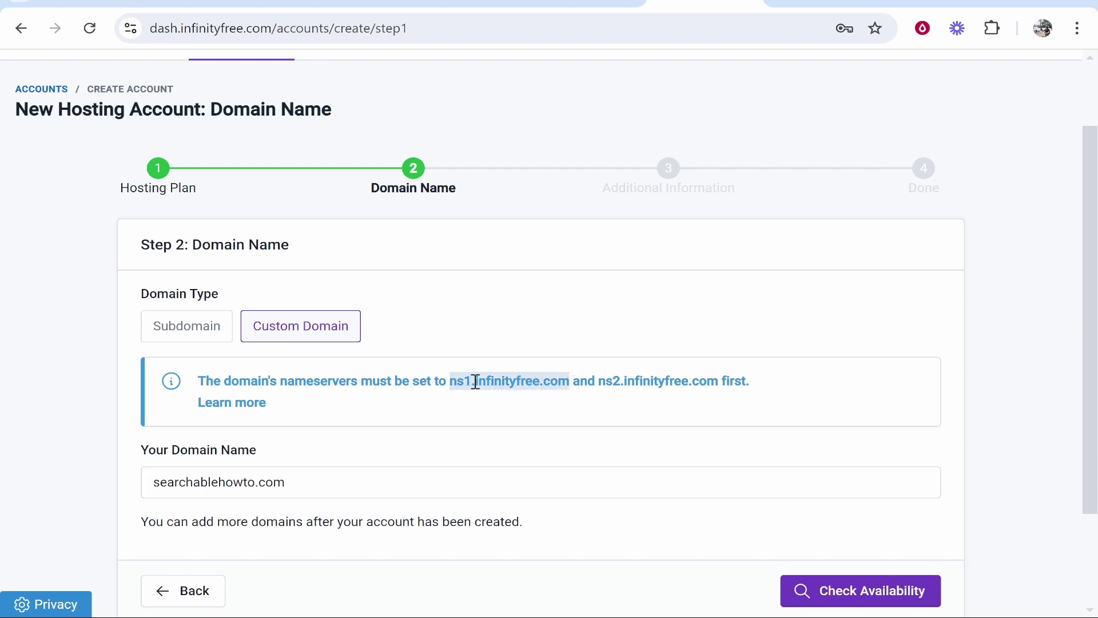
pyautogui.rightClick(538, 382)
pyautogui.click(587, 106)
pyautogui.hotkey('ctrl', 'Tab')
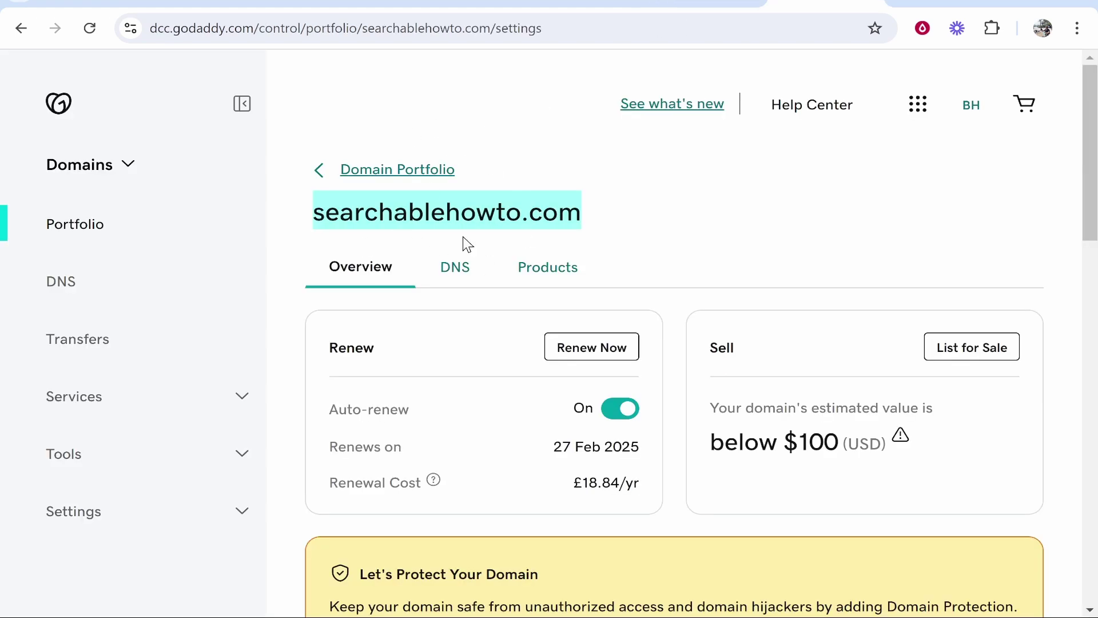
# - In searchablehowto.com's custom nameservers, paste ns1.infinityfree.com as the first entry
pyautogui.click(456, 274)
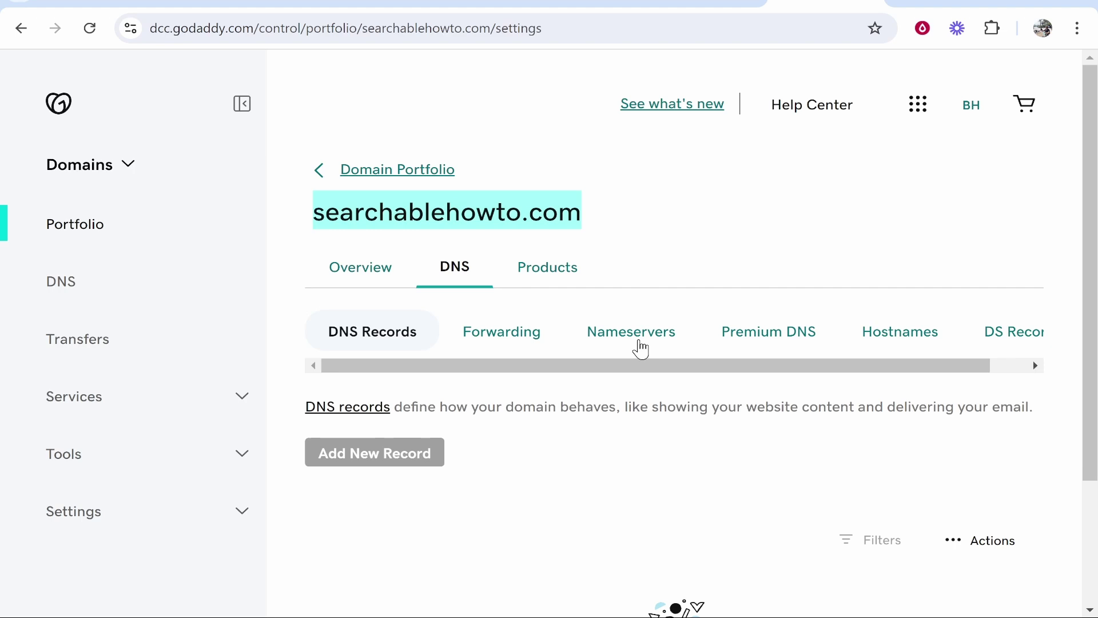
pyautogui.click(644, 344)
pyautogui.scroll(-1, 524, 392)
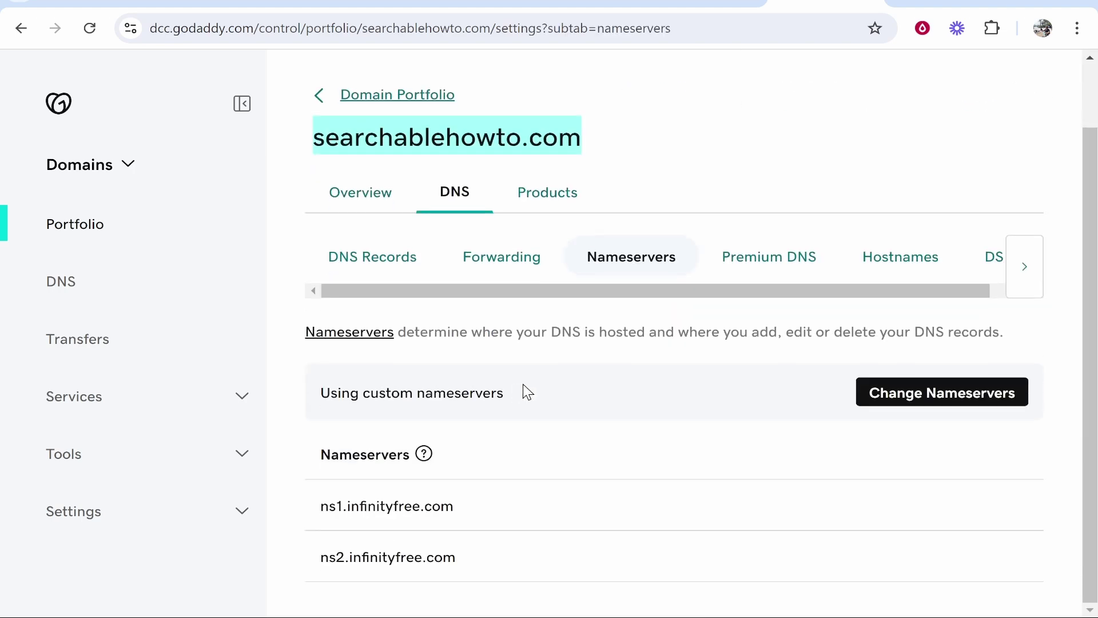
pyautogui.click(915, 400)
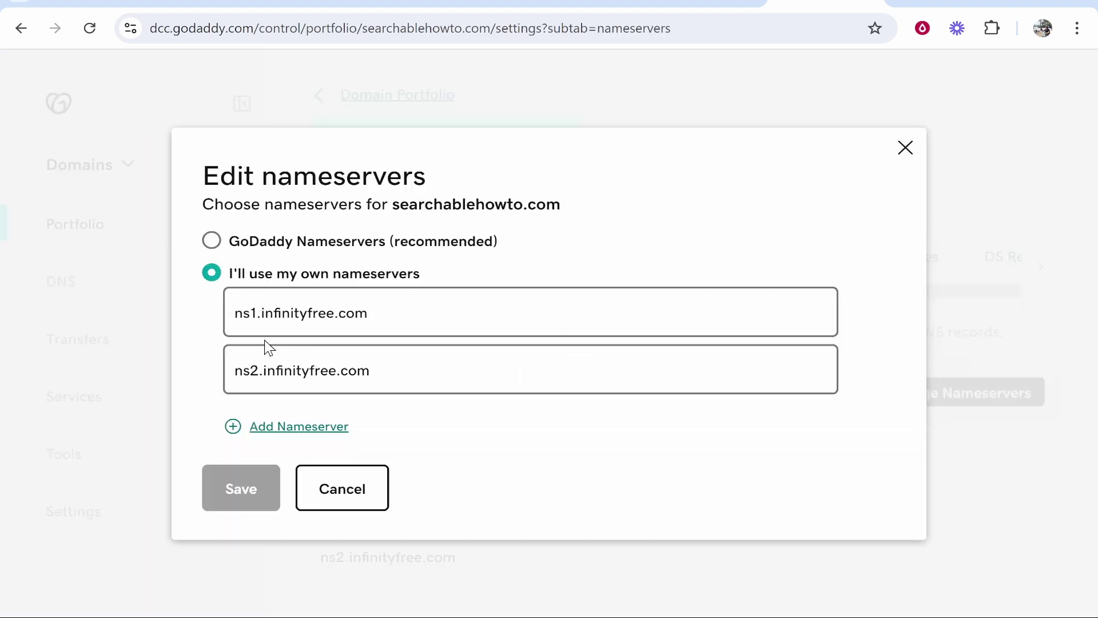
pyautogui.click(211, 241)
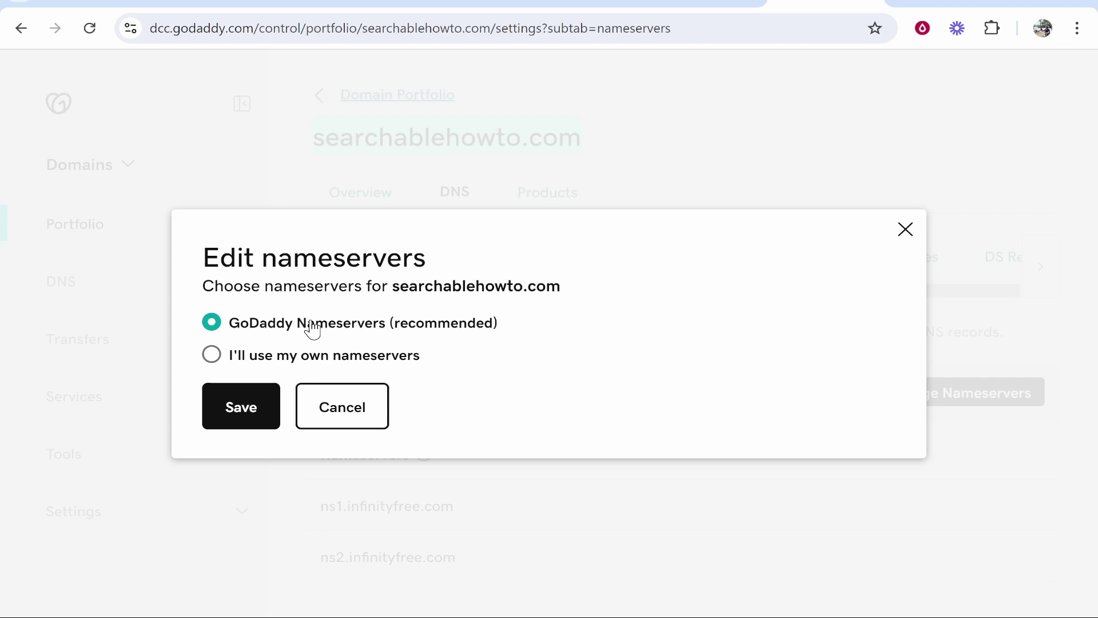
pyautogui.click(229, 359)
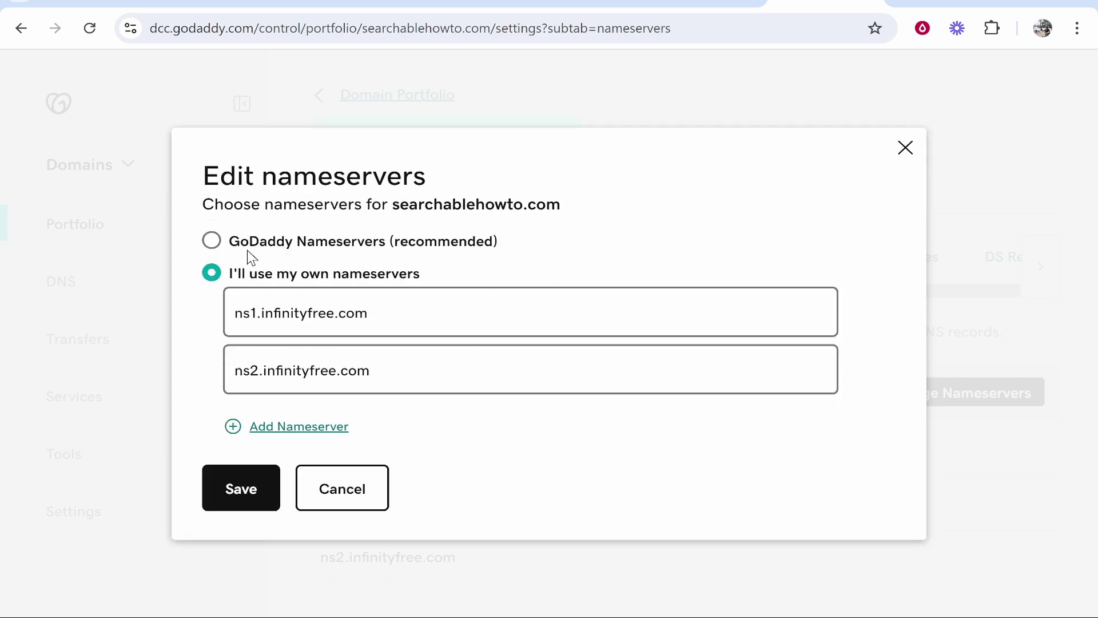
pyautogui.moveTo(376, 313); pyautogui.dragTo(217, 313)
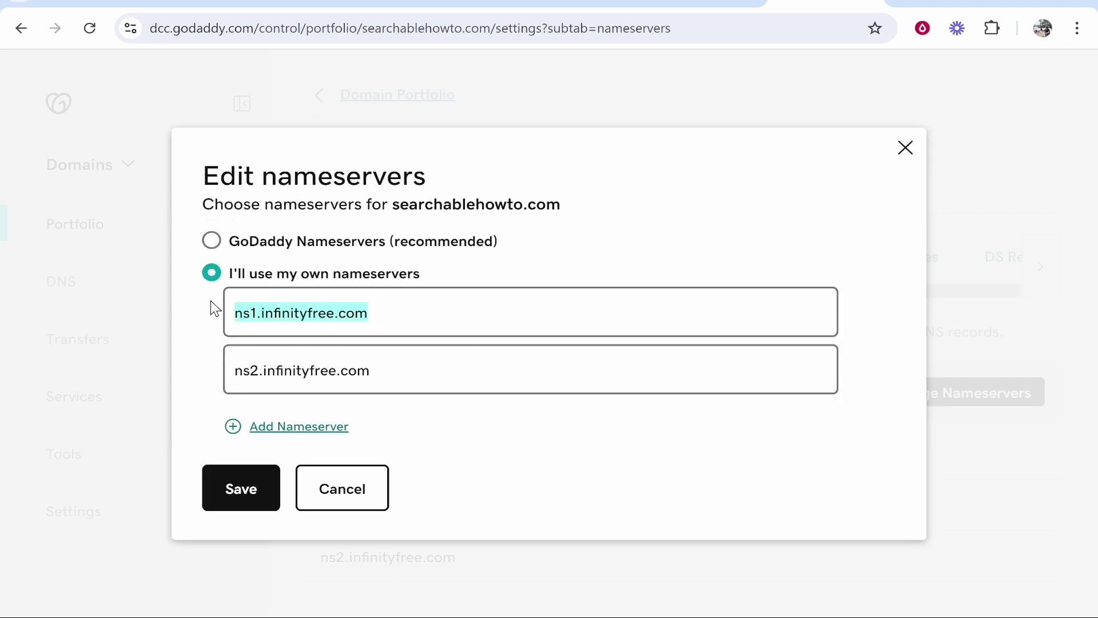
pyautogui.rightClick(308, 312)
pyautogui.click(366, 125)
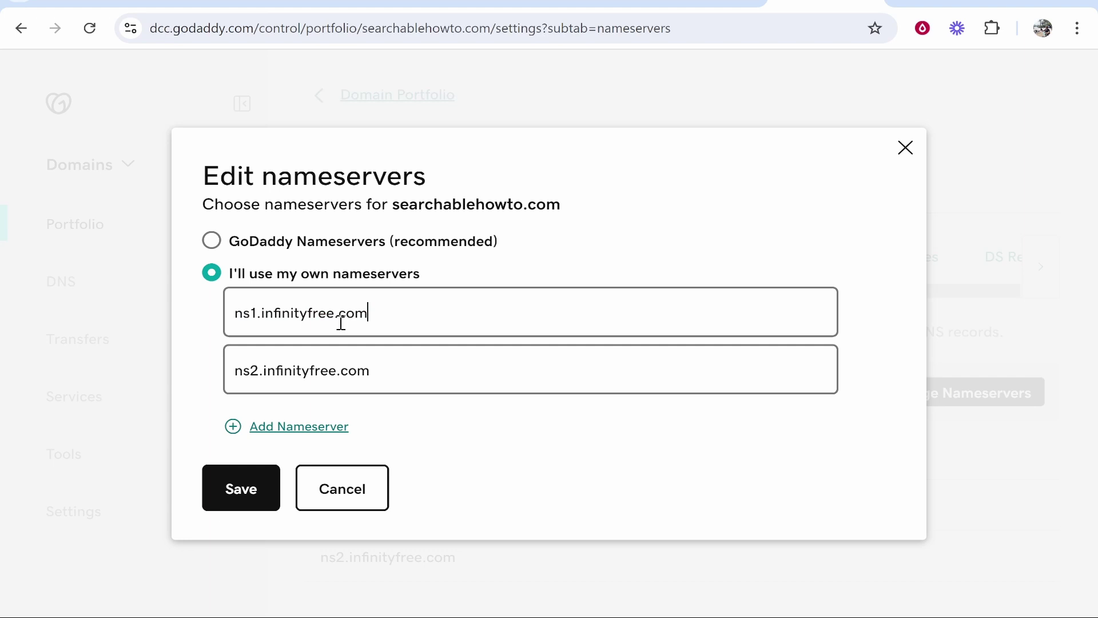
# - Add ns2.infinityfree.com as the second nameserver, then save and confirm the change
pyautogui.click(657, 11)
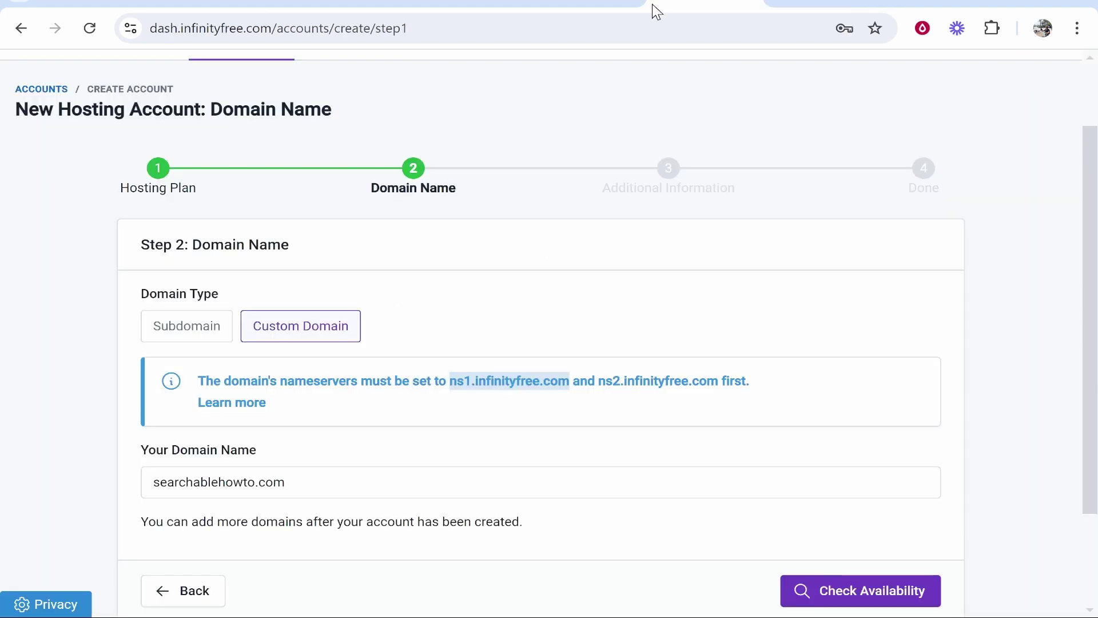
pyautogui.moveTo(600, 381); pyautogui.dragTo(709, 383)
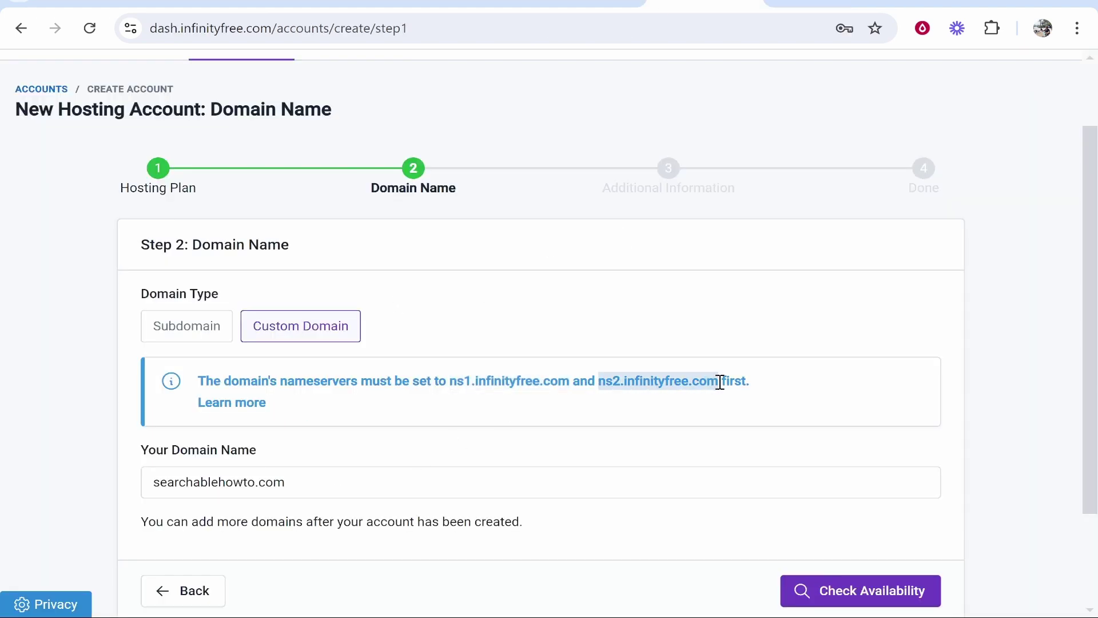
pyautogui.rightClick(720, 382)
pyautogui.click(762, 103)
pyautogui.hotkey('ctrl', 'Tab')
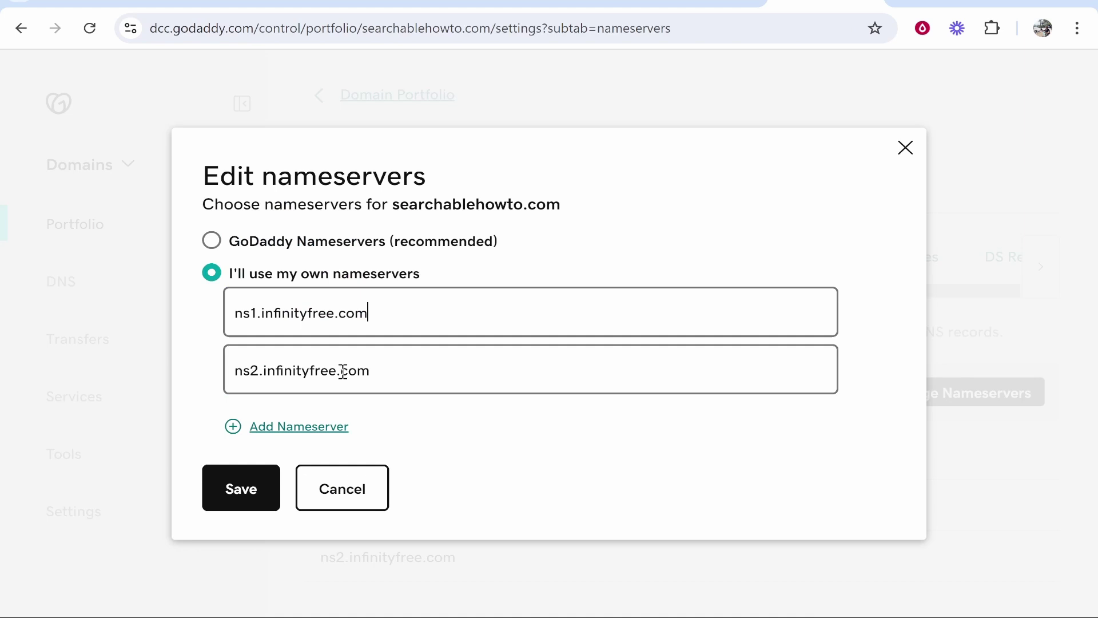
pyautogui.click(269, 488)
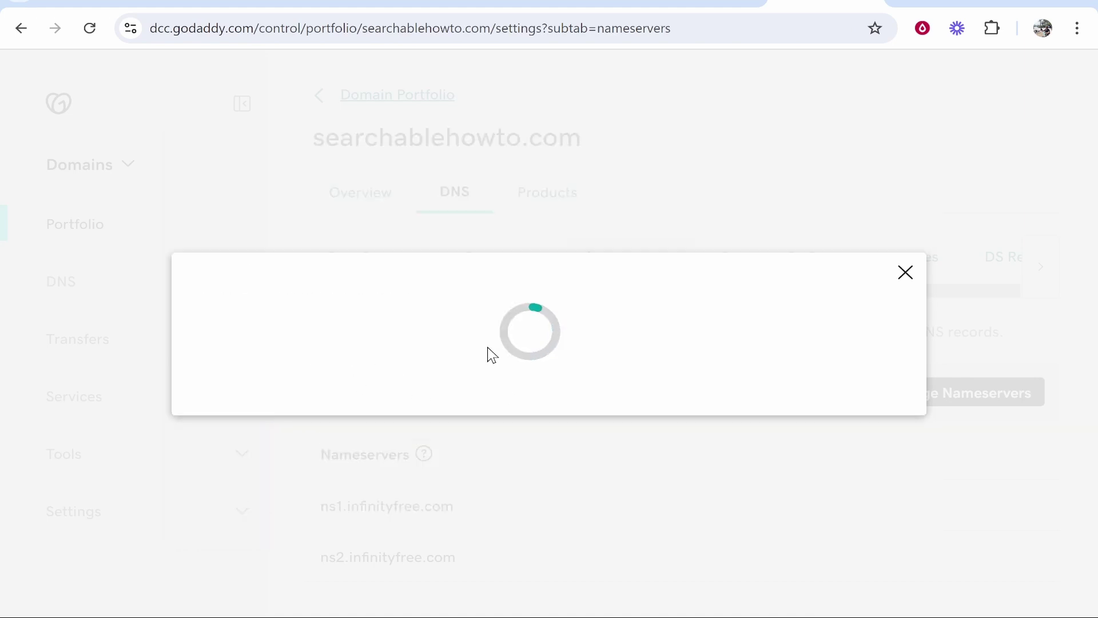
pyautogui.click(129, 417)
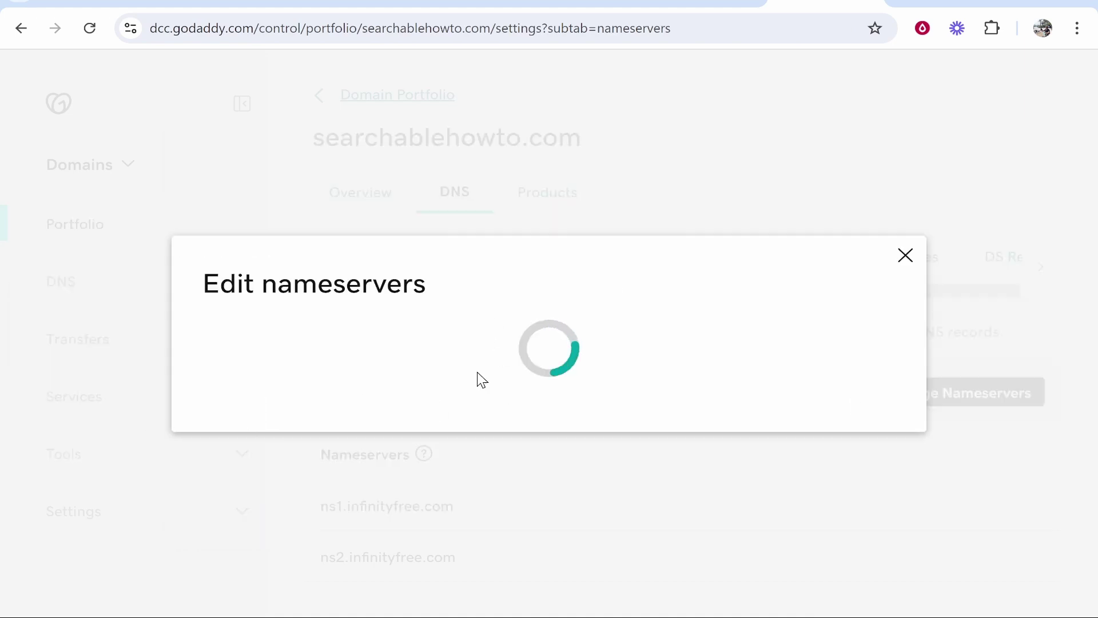
pyautogui.hotkey('ctrl', 'shift', 'Tab')
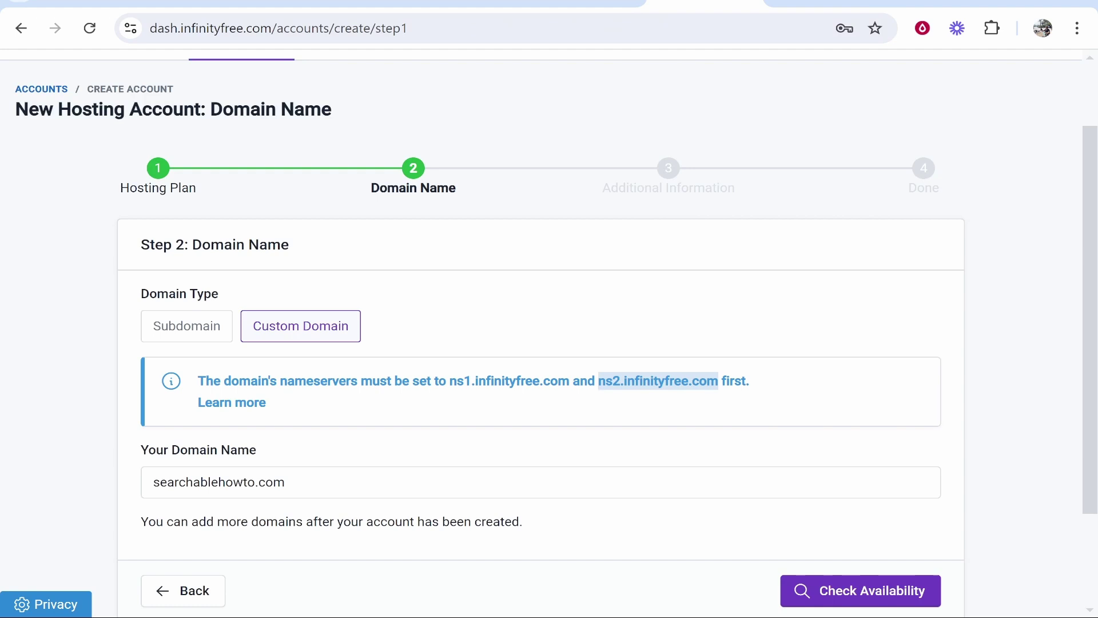
pyautogui.scroll(-2, 915, 286)
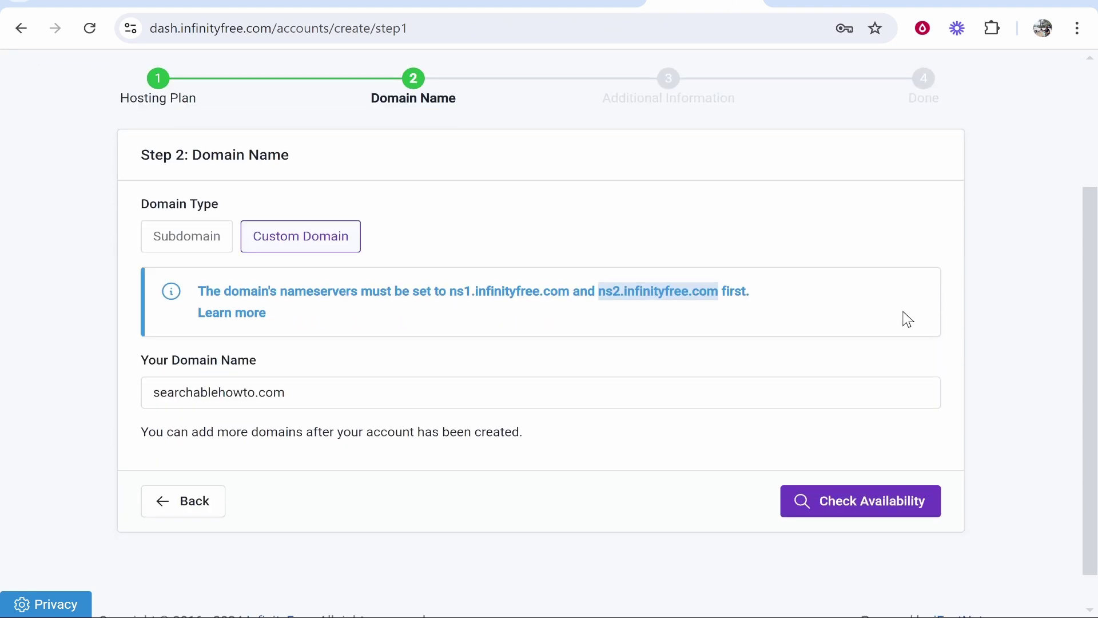
# - Check availability of searchablehowto.com, which is rejected as already used
pyautogui.click(858, 512)
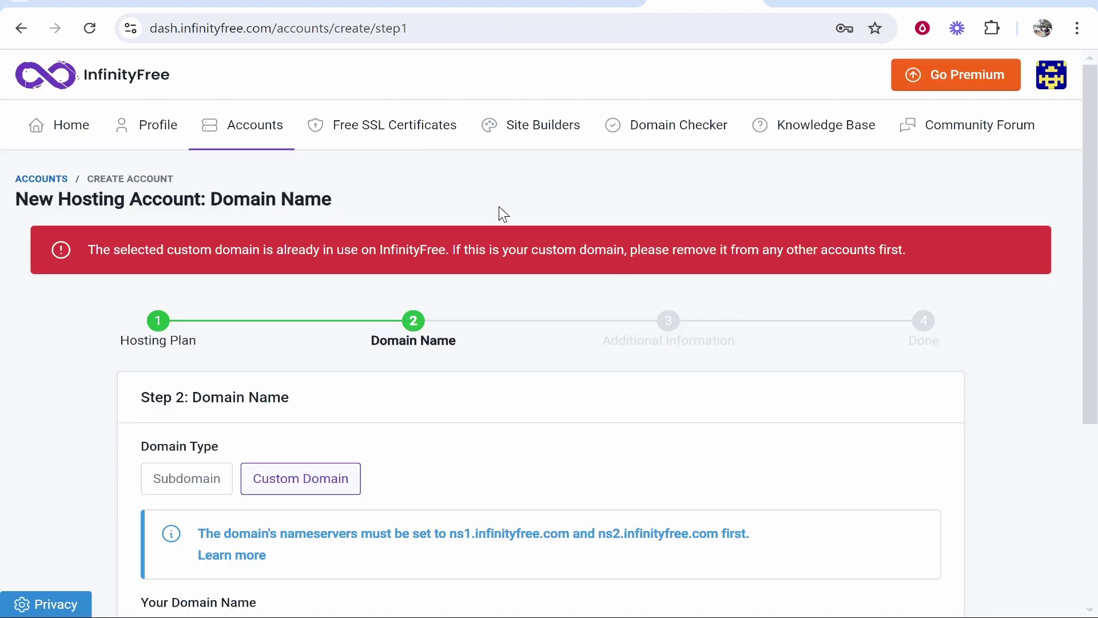
pyautogui.scroll(-4, 593, 247)
pyautogui.scroll(2, 513, 184)
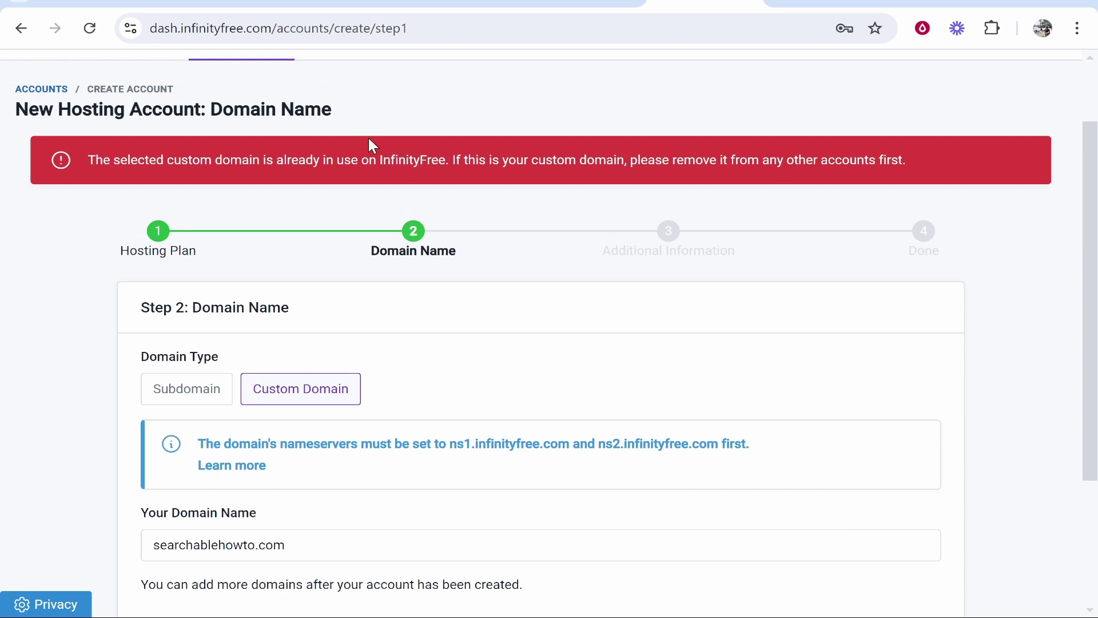
# - Copy searchbasedmethod.com from GoDaddy into the domain field and check its availability
pyautogui.click(824, 3)
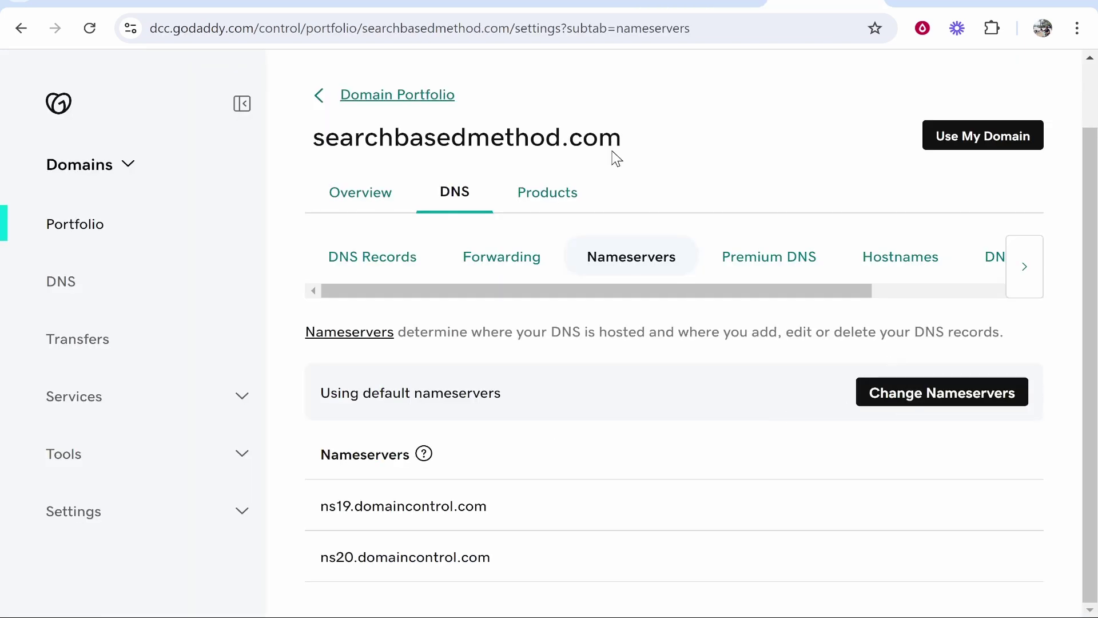
pyautogui.moveTo(629, 141); pyautogui.dragTo(314, 157)
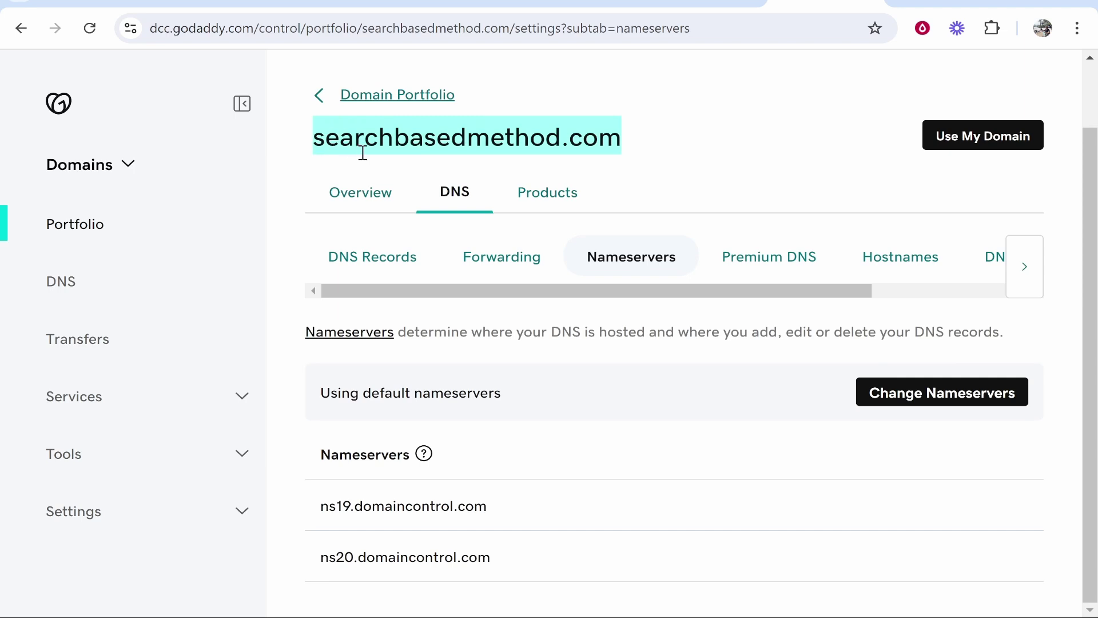
pyautogui.click(723, 7)
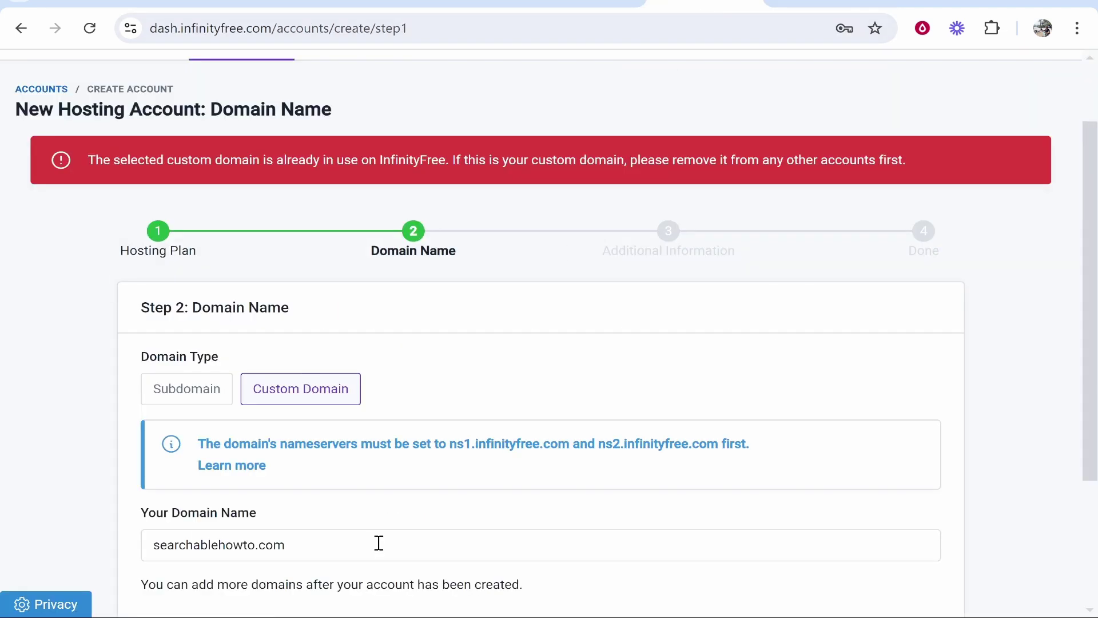
pyautogui.hotkey('ctrl', 'Tab')
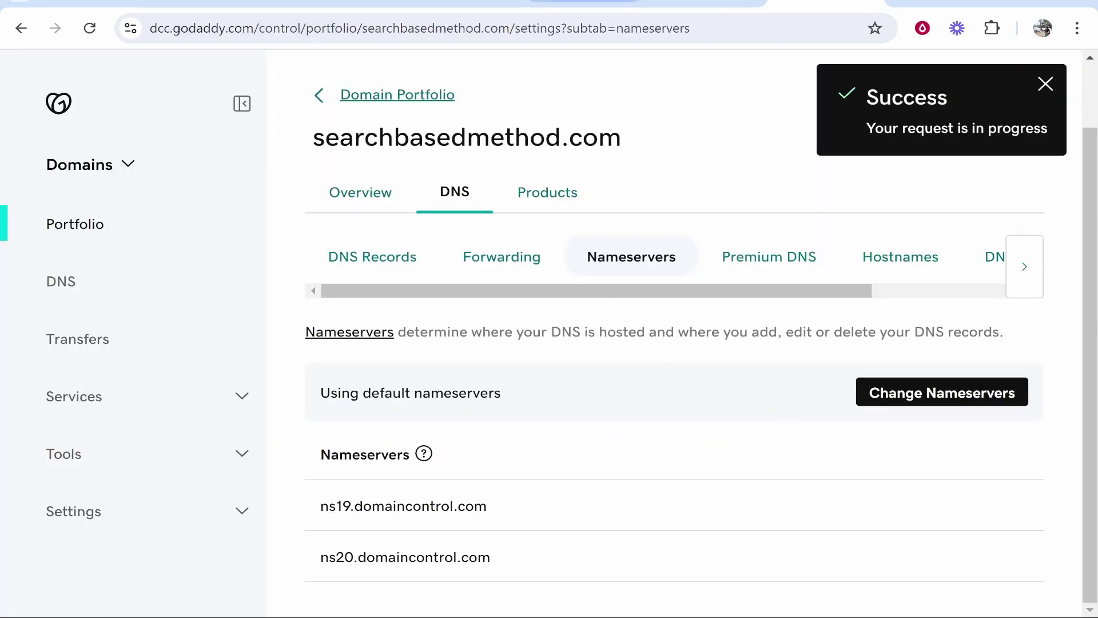
pyautogui.hotkey('ctrl', 'shift', 'Tab')
pyautogui.scroll(-4, 419, 458)
pyautogui.click(932, 479)
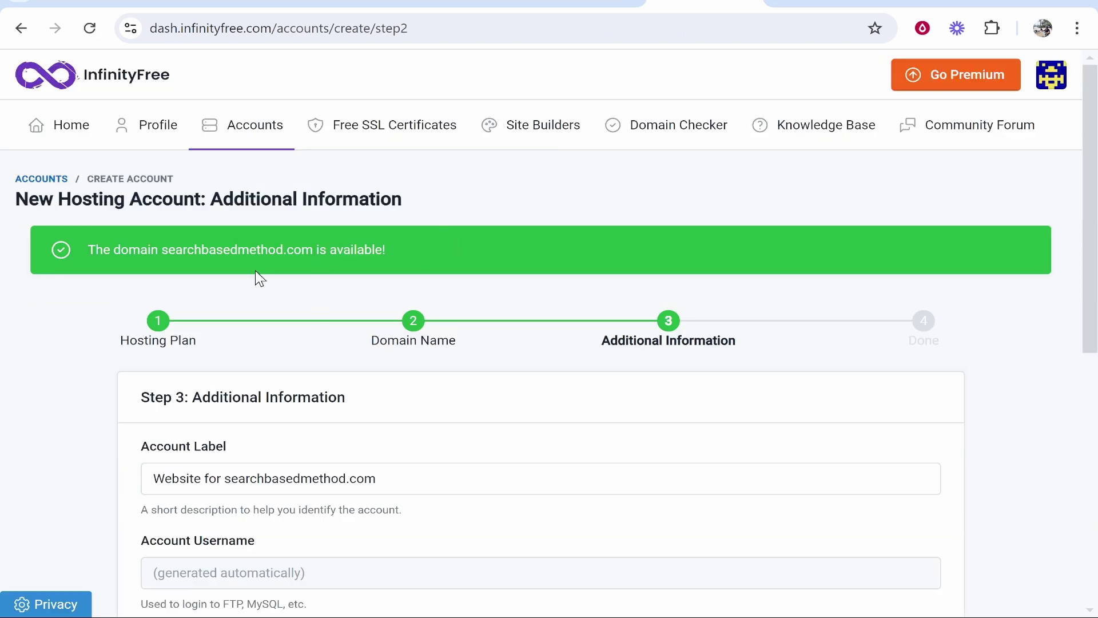
# - Keep the generated label and password, set Email Consent to I Approve, and create the account
pyautogui.scroll(-3, 375, 283)
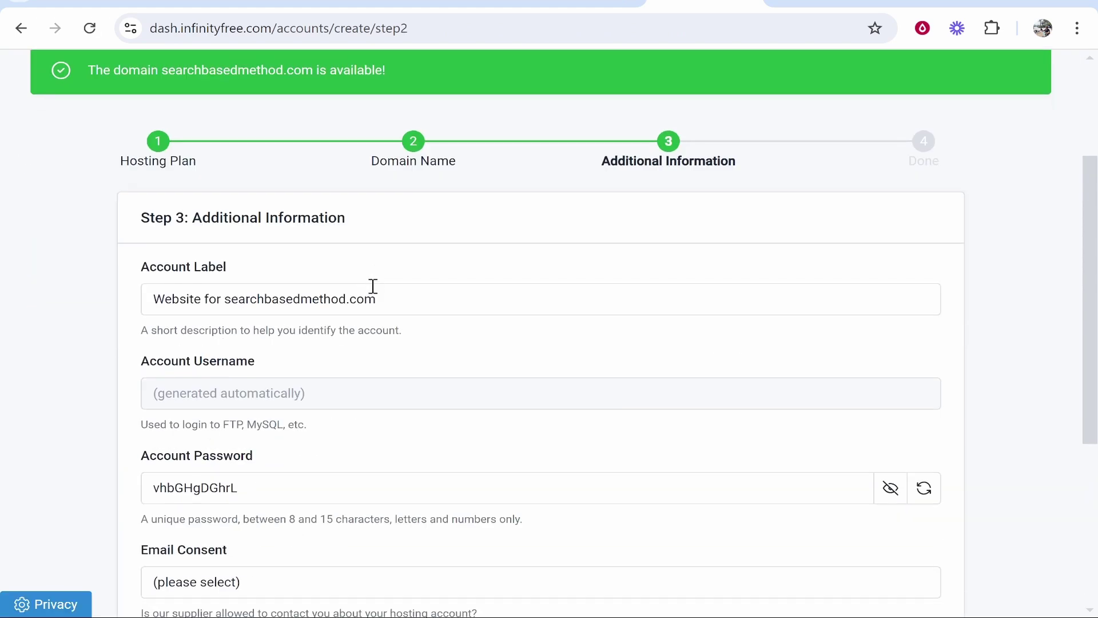
pyautogui.moveTo(441, 302); pyautogui.dragTo(152, 298)
pyautogui.click(267, 263)
pyautogui.scroll(-2, 366, 309)
pyautogui.moveTo(336, 429); pyautogui.dragTo(303, 409)
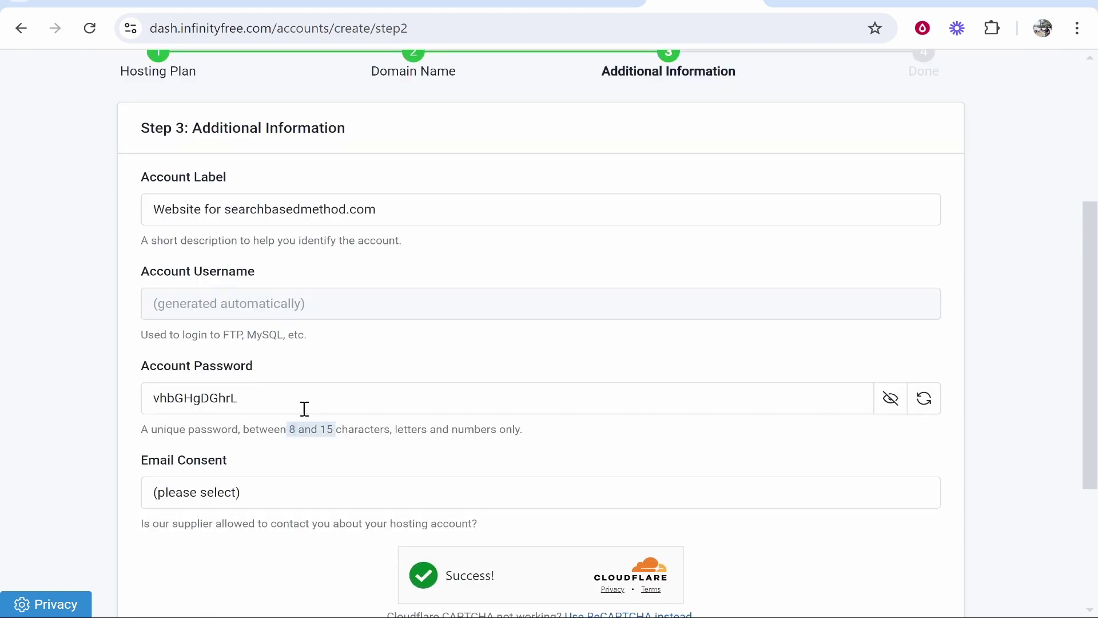
pyautogui.doubleClick(318, 397)
pyautogui.scroll(-2, 210, 407)
pyautogui.click(210, 408)
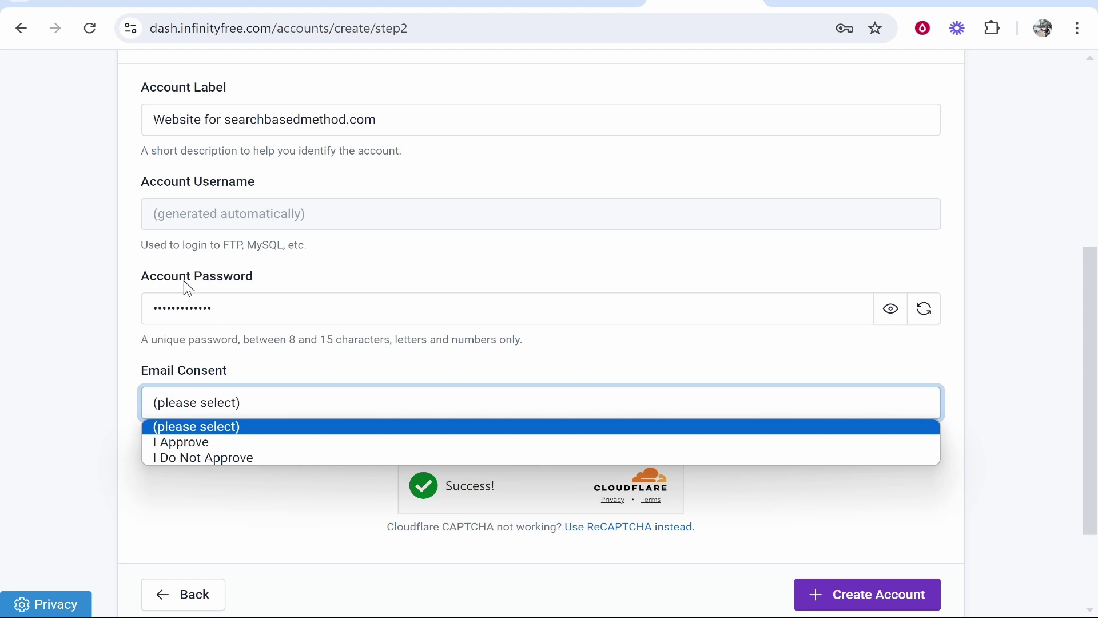
pyautogui.click(203, 442)
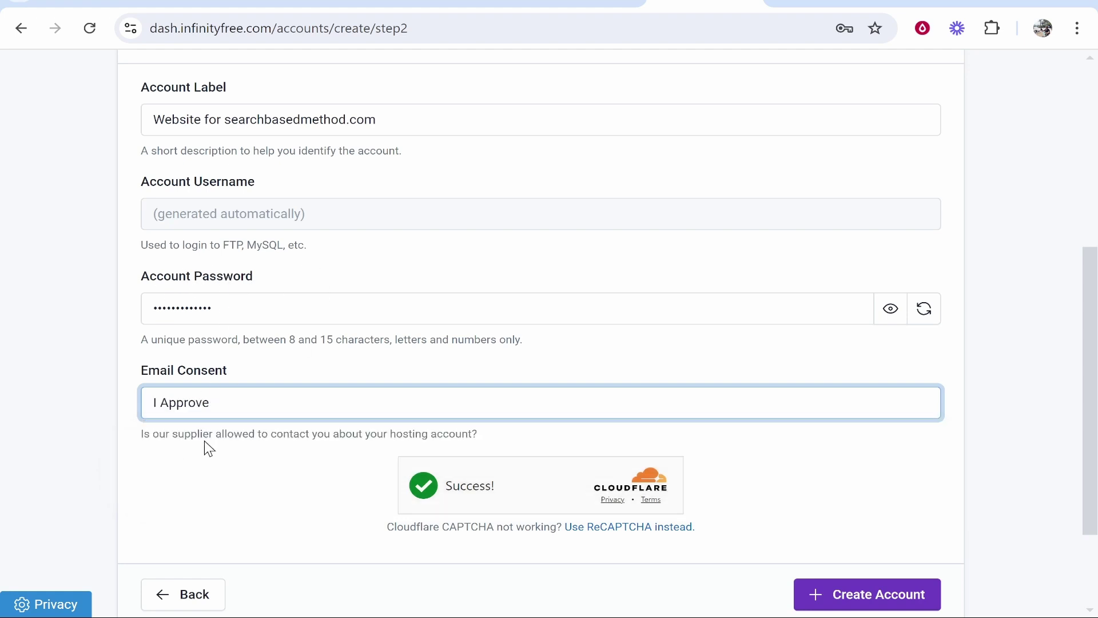
pyautogui.click(901, 599)
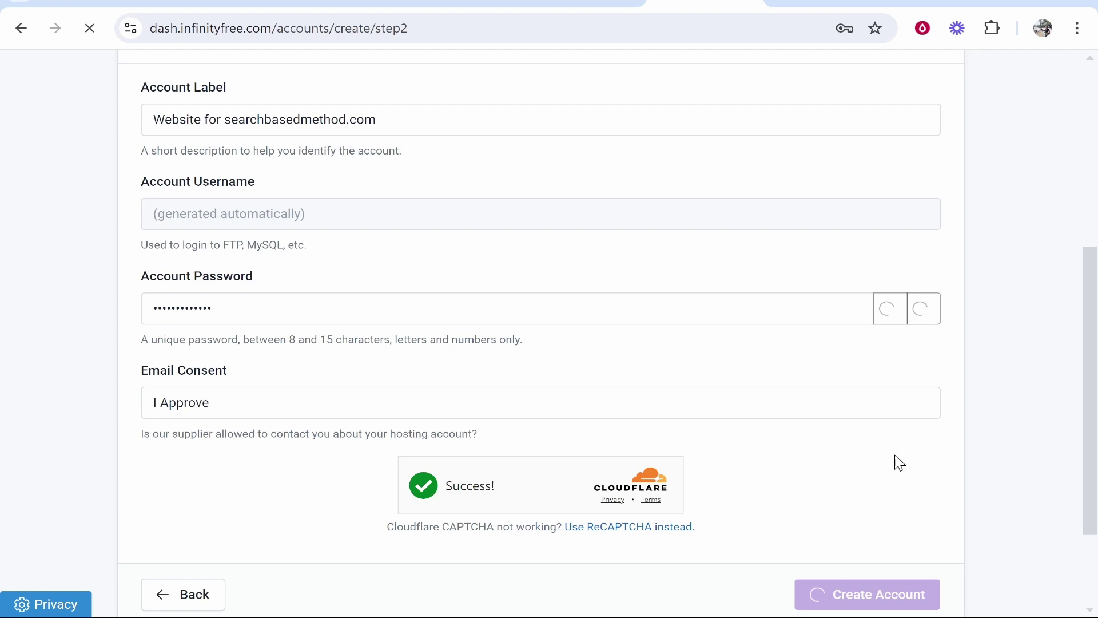
pyautogui.scroll(-2, 834, 437)
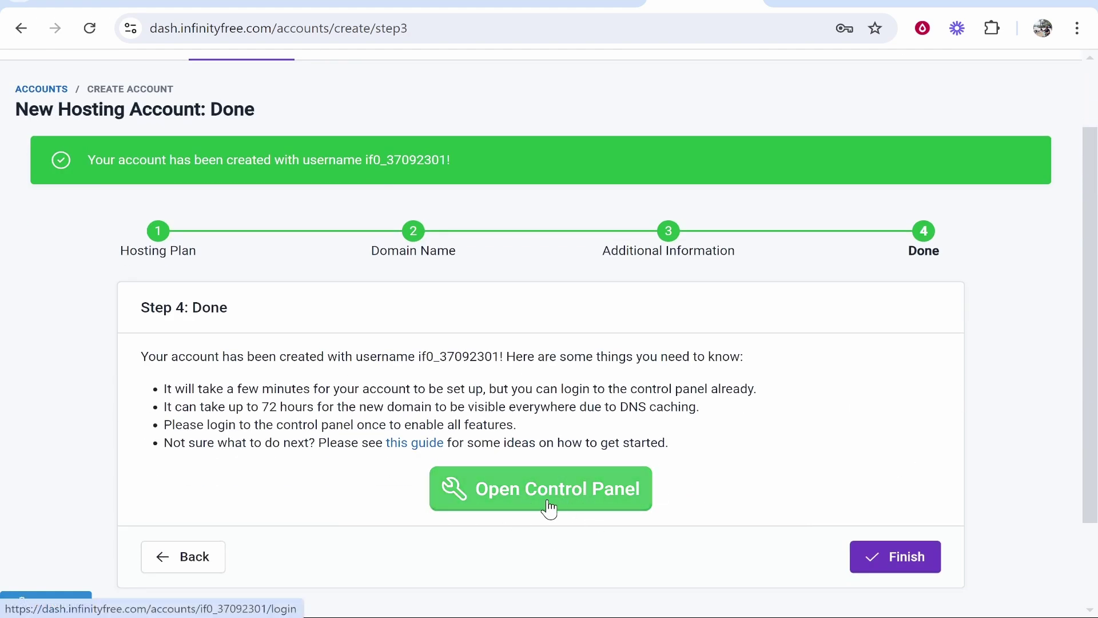
# - Finish the wizard to view the searchbasedmethod.com overview, then close the domain's placeholder tab
pyautogui.click(914, 561)
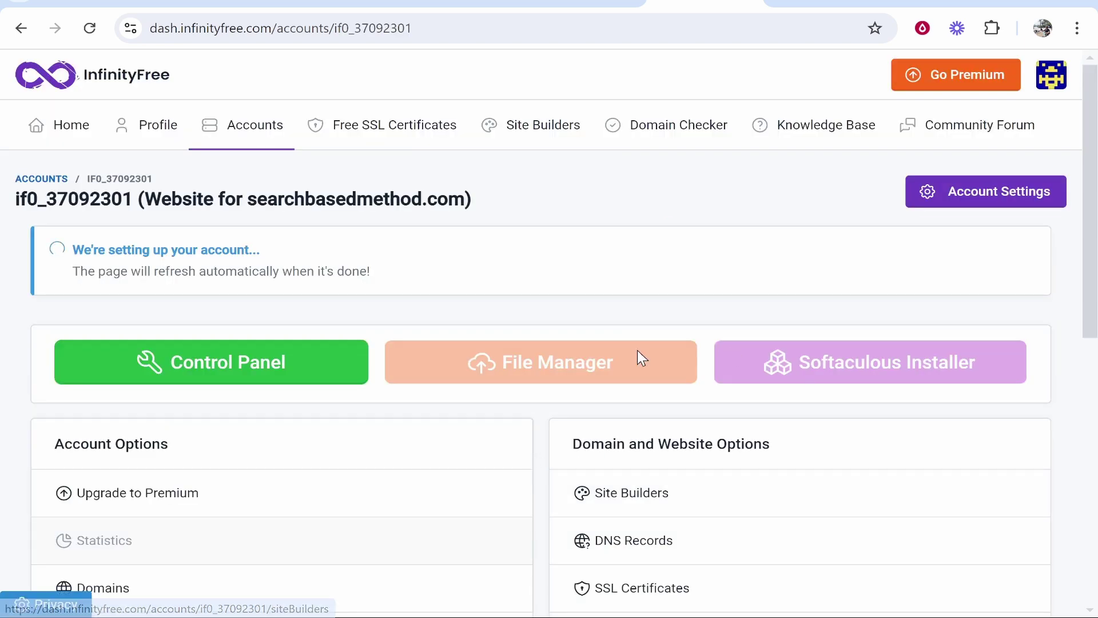
pyautogui.moveTo(61, 252); pyautogui.dragTo(270, 246)
pyautogui.click(270, 246)
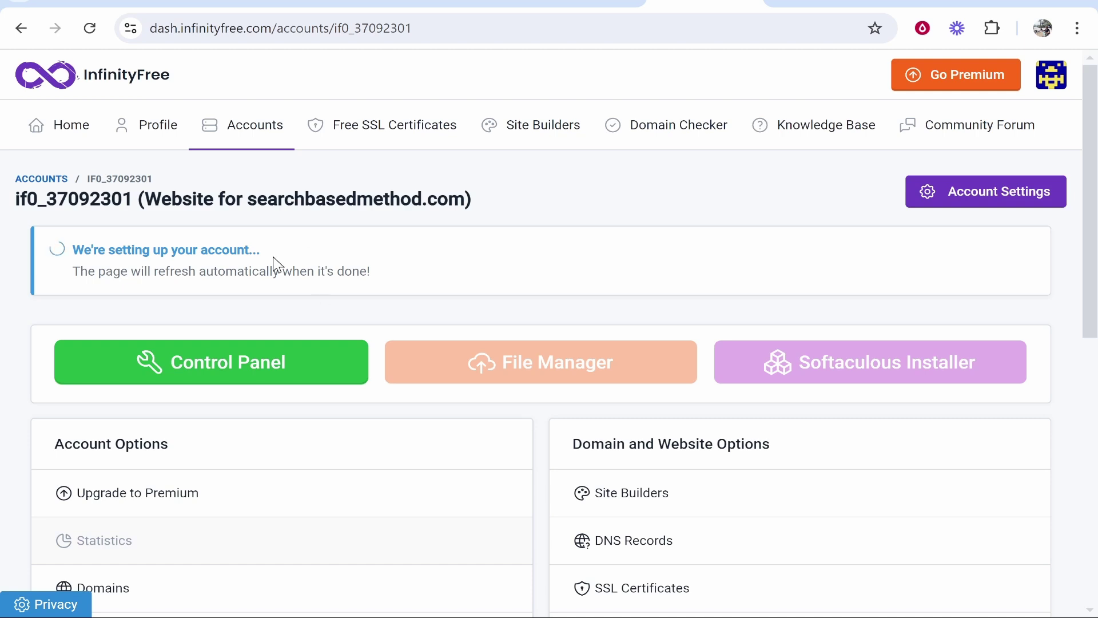
pyautogui.moveTo(462, 199); pyautogui.dragTo(254, 208)
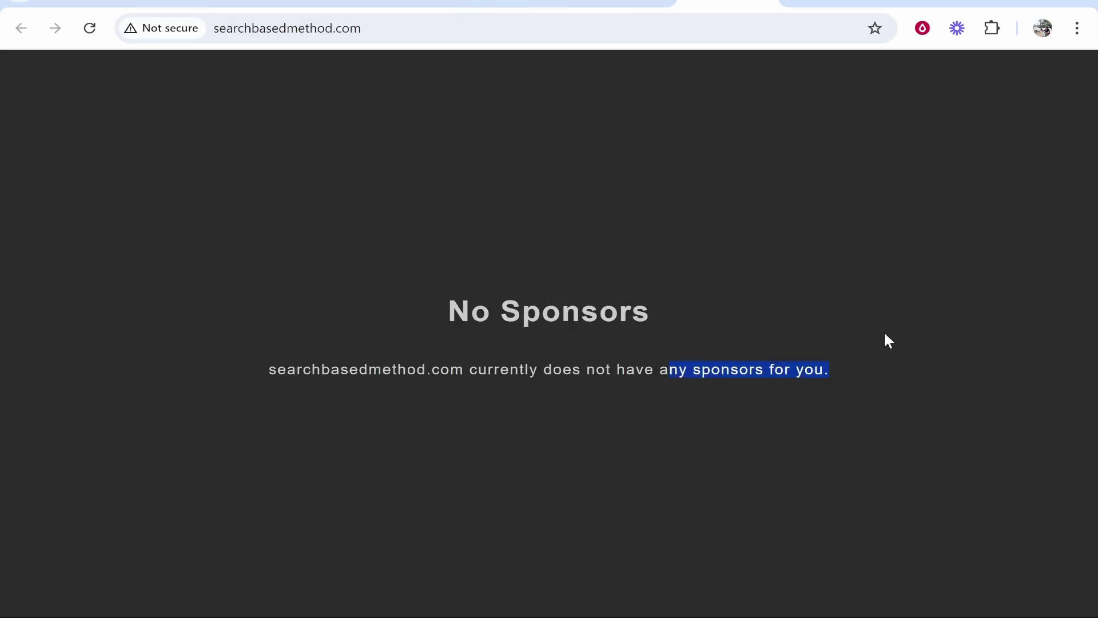
pyautogui.hotkey('ctrl', 'w')
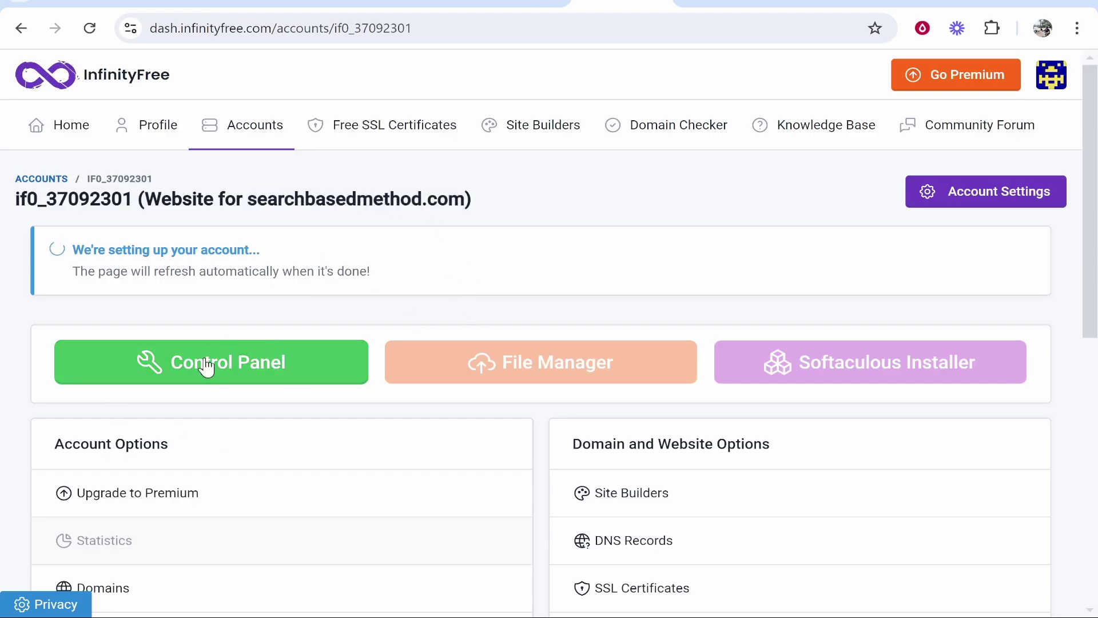
# - Open the control panel, approve service emails, and browse the panel and Softaculous installer
pyautogui.click(206, 363)
pyautogui.scroll(-3, 612, 228)
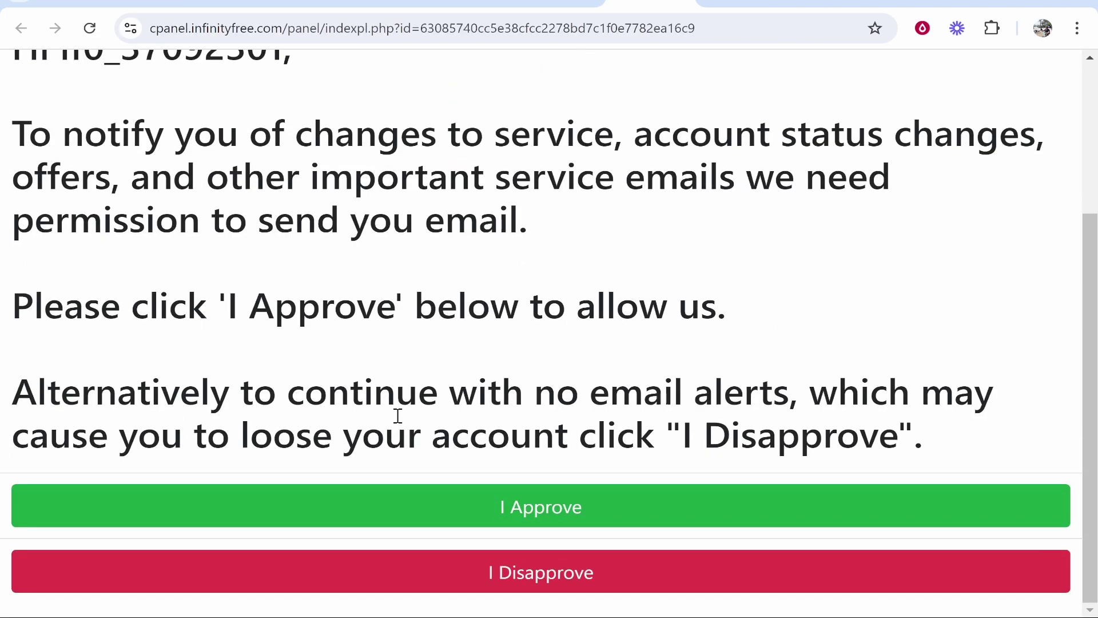
pyautogui.click(495, 506)
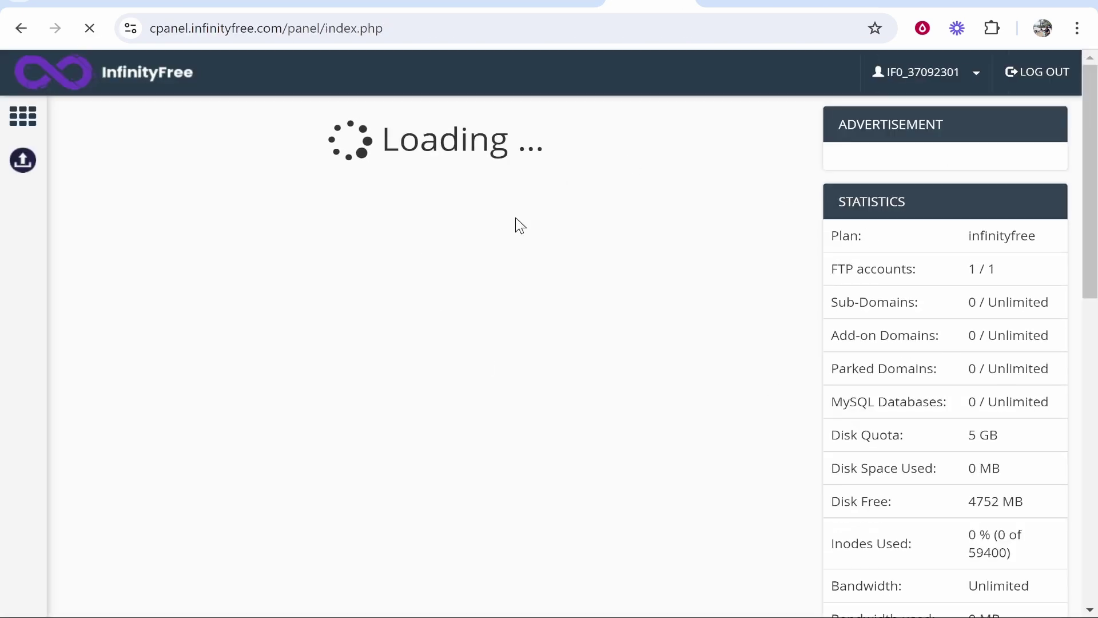
pyautogui.scroll(-2, 522, 358)
pyautogui.scroll(-15, 617, 343)
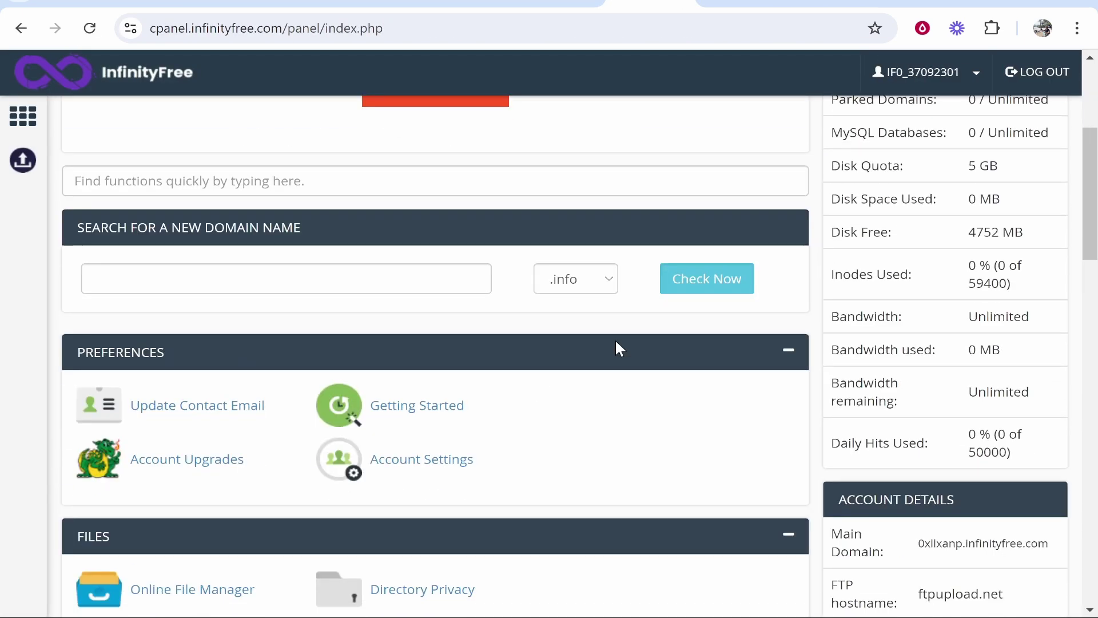
pyautogui.scroll(-8, 529, 334)
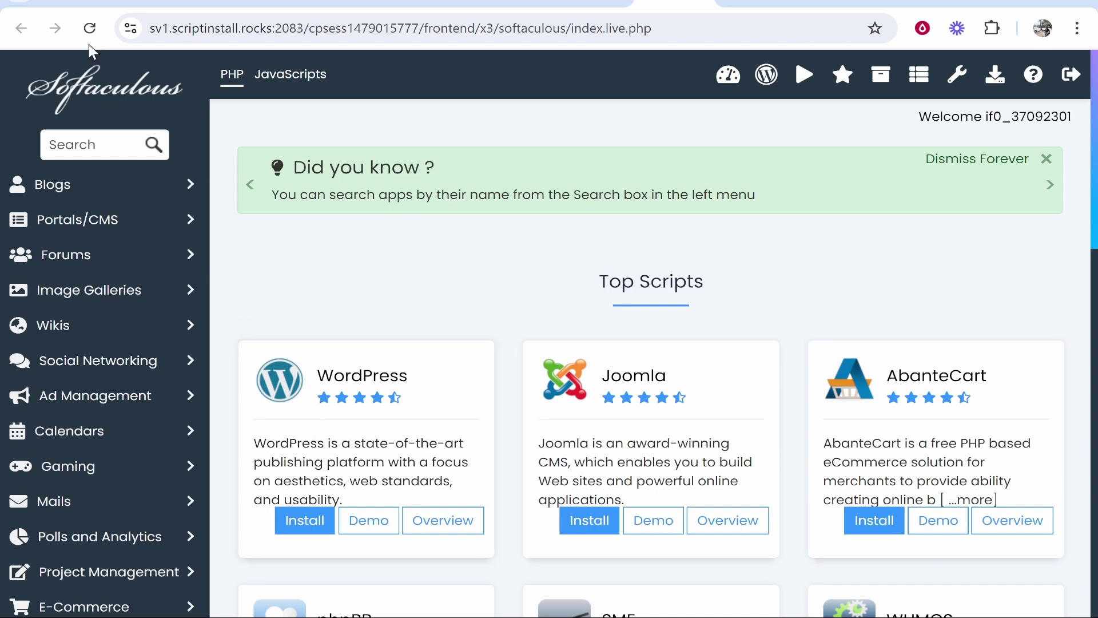
pyautogui.hotkey('ctrl', 'w')
# - Reload the account overview and review the 72 hours propagation note
pyautogui.scroll(15, 400, 201)
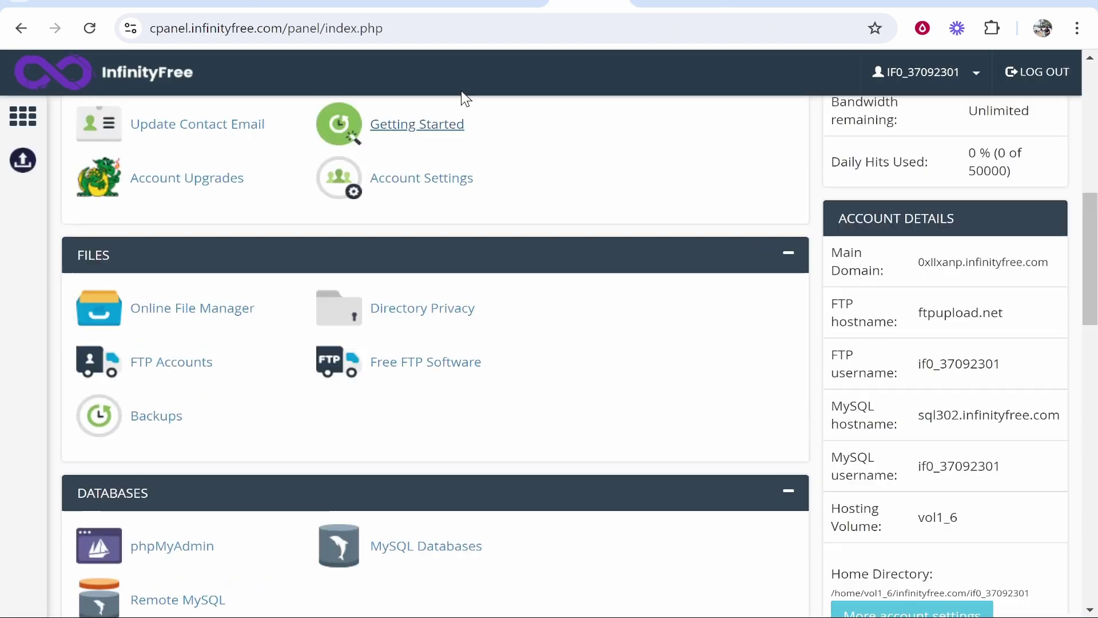
pyautogui.click(486, 5)
pyautogui.click(90, 29)
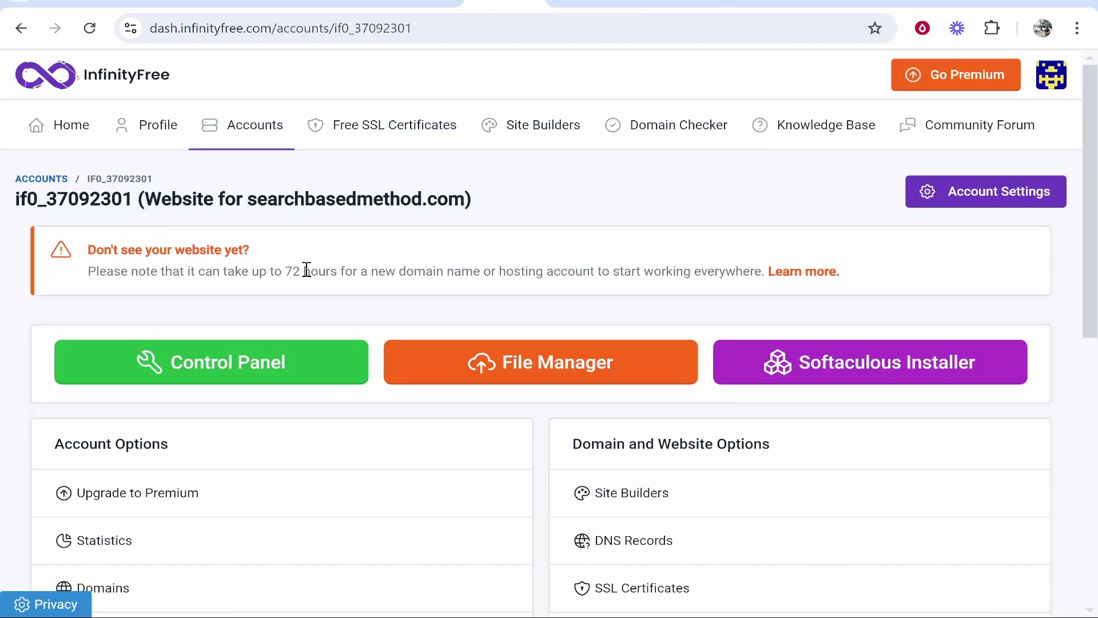
pyautogui.moveTo(286, 269); pyautogui.dragTo(326, 269)
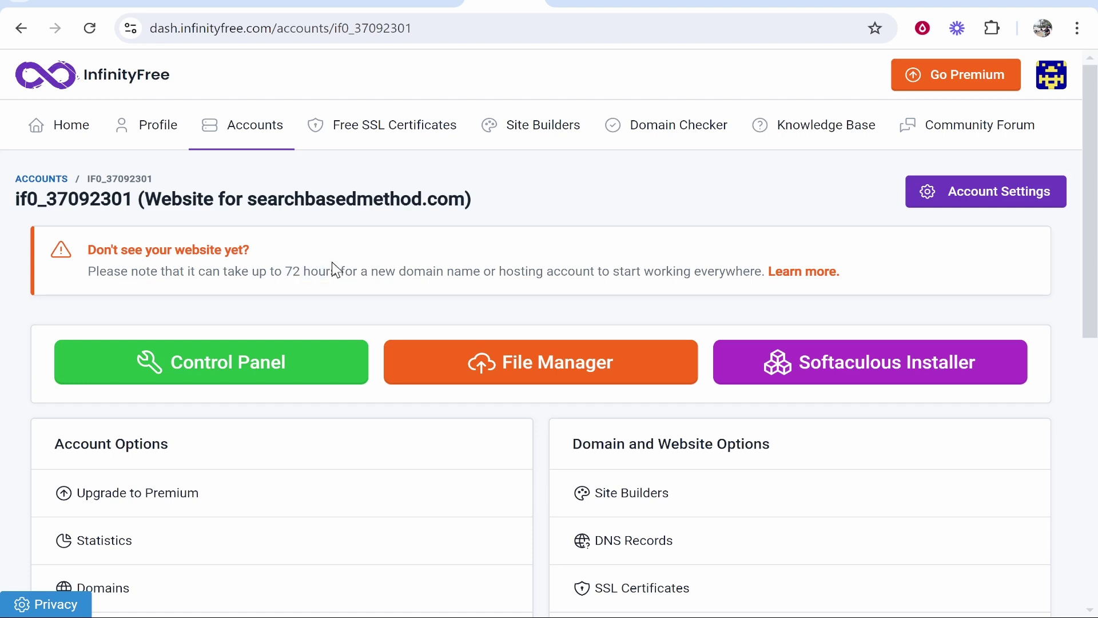